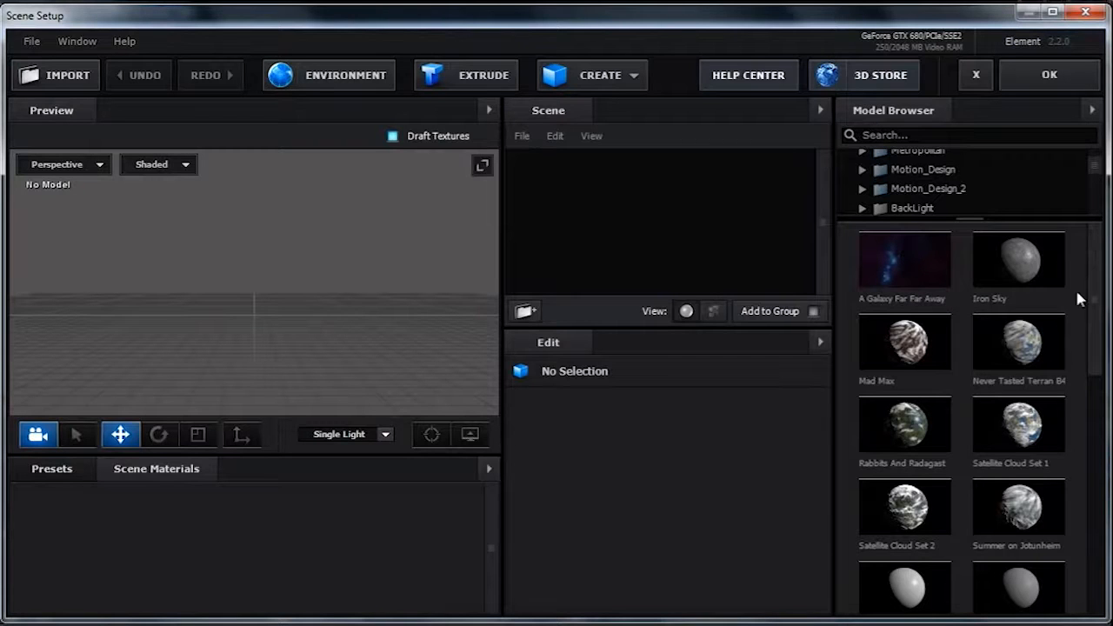
# Browse the planet models in the model library and add A Galaxy Far Far Away to the scene
pyautogui.scroll(-1, 1046, 270)
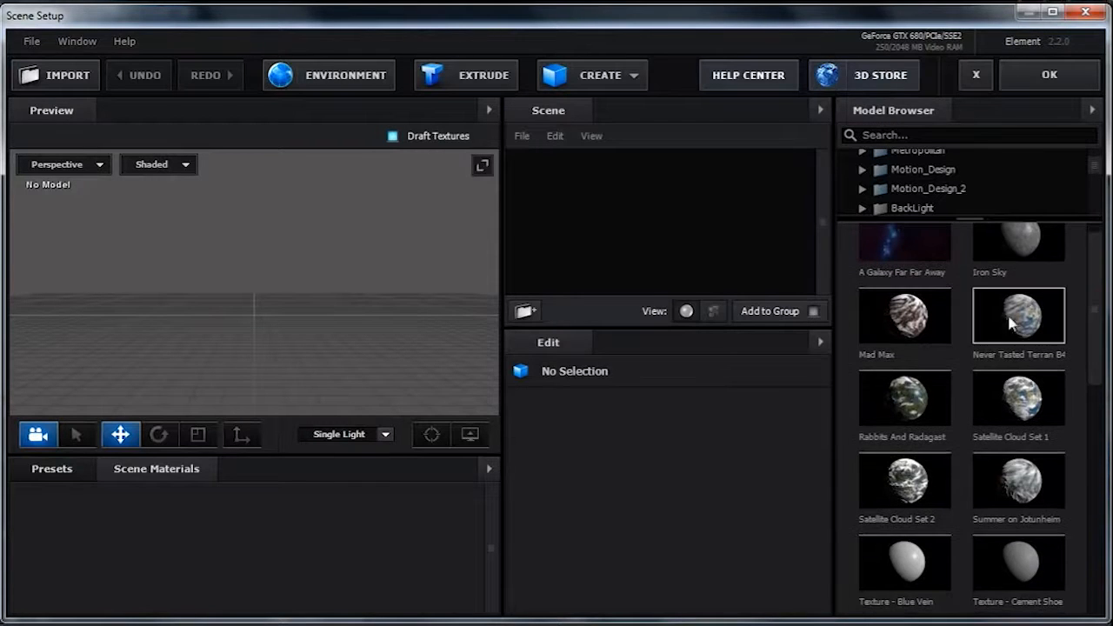
pyautogui.moveTo(1100, 339); pyautogui.dragTo(1096, 375)
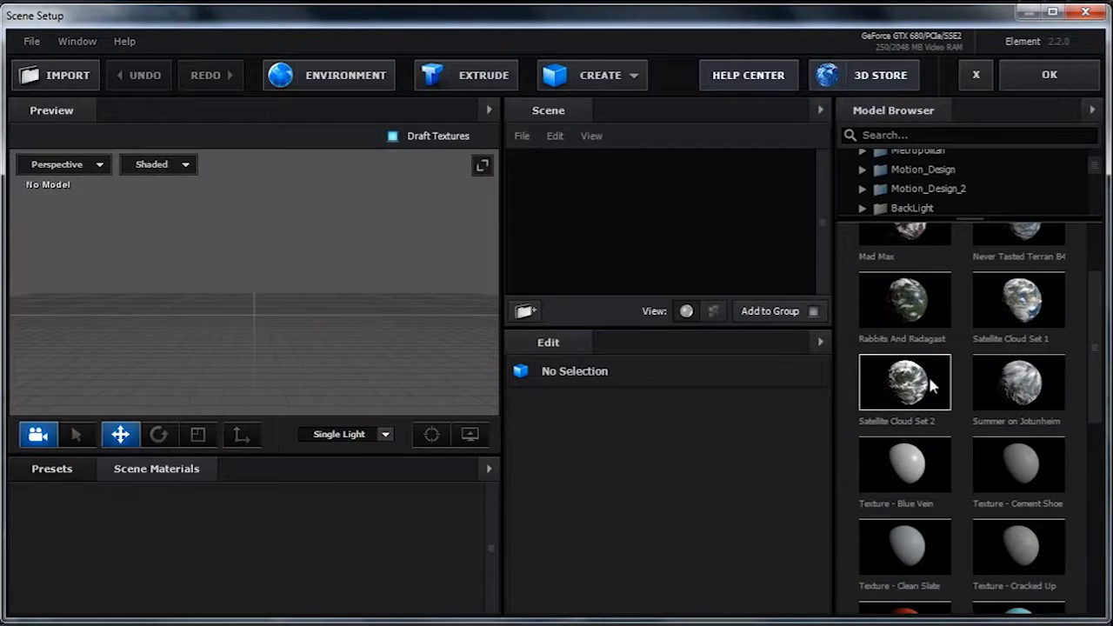
pyautogui.moveTo(1097, 327); pyautogui.dragTo(1106, 404)
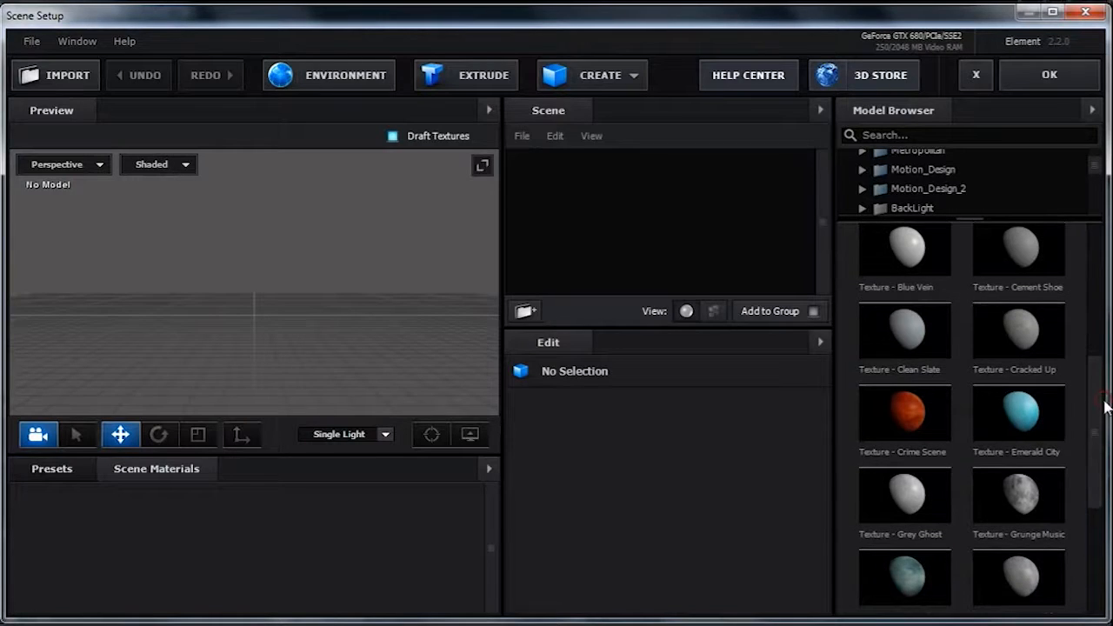
pyautogui.moveTo(1097, 420); pyautogui.dragTo(1099, 509)
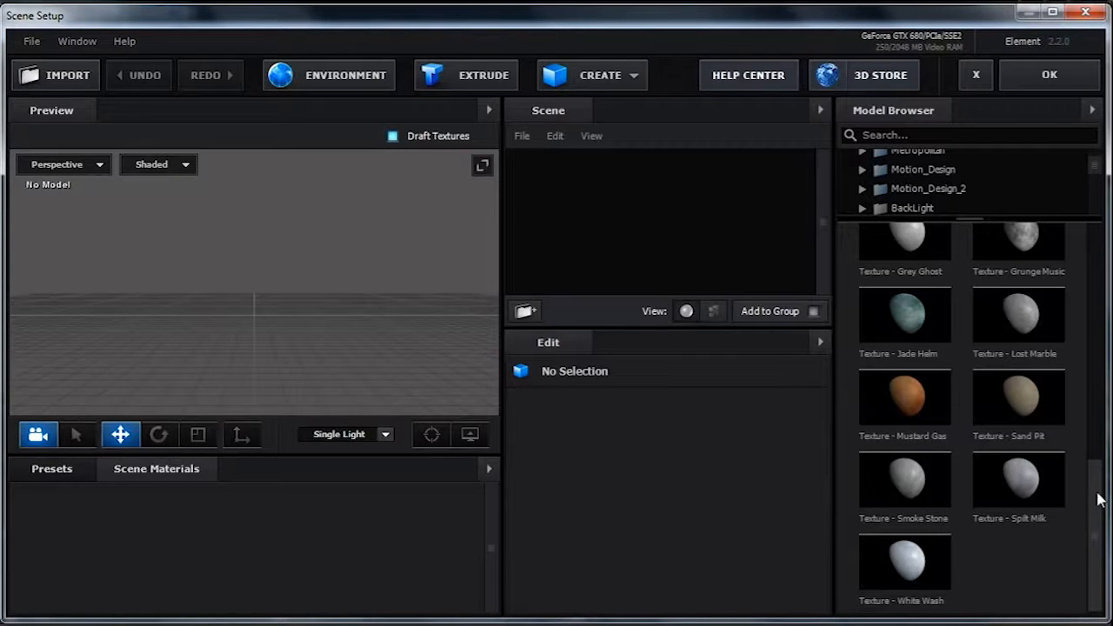
pyautogui.moveTo(1097, 499); pyautogui.dragTo(1096, 466)
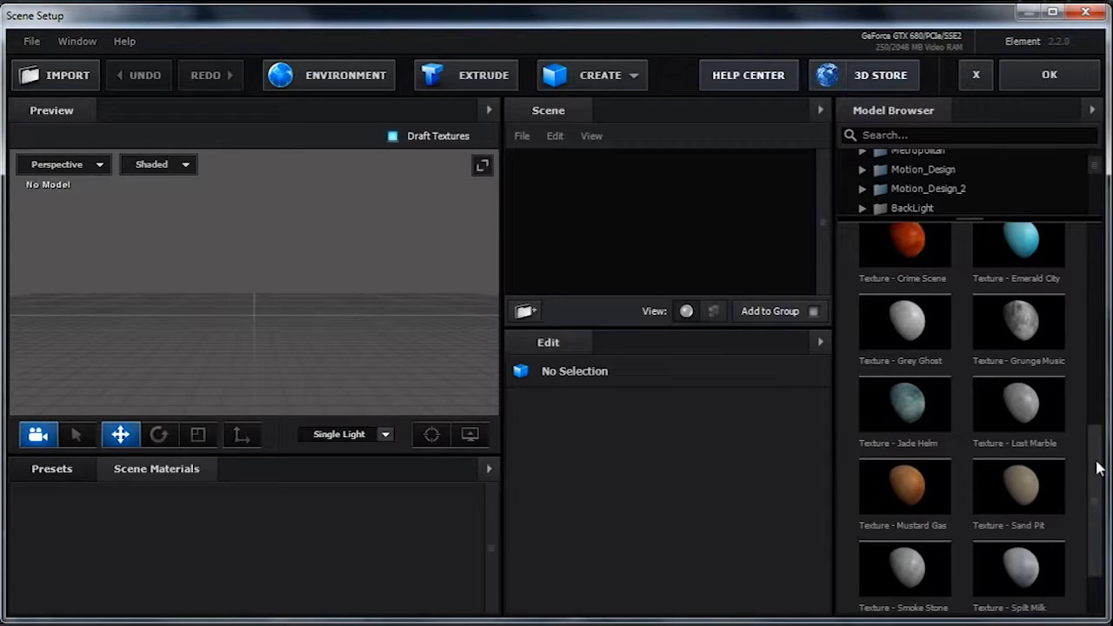
pyautogui.moveTo(1097, 468); pyautogui.dragTo(1095, 276)
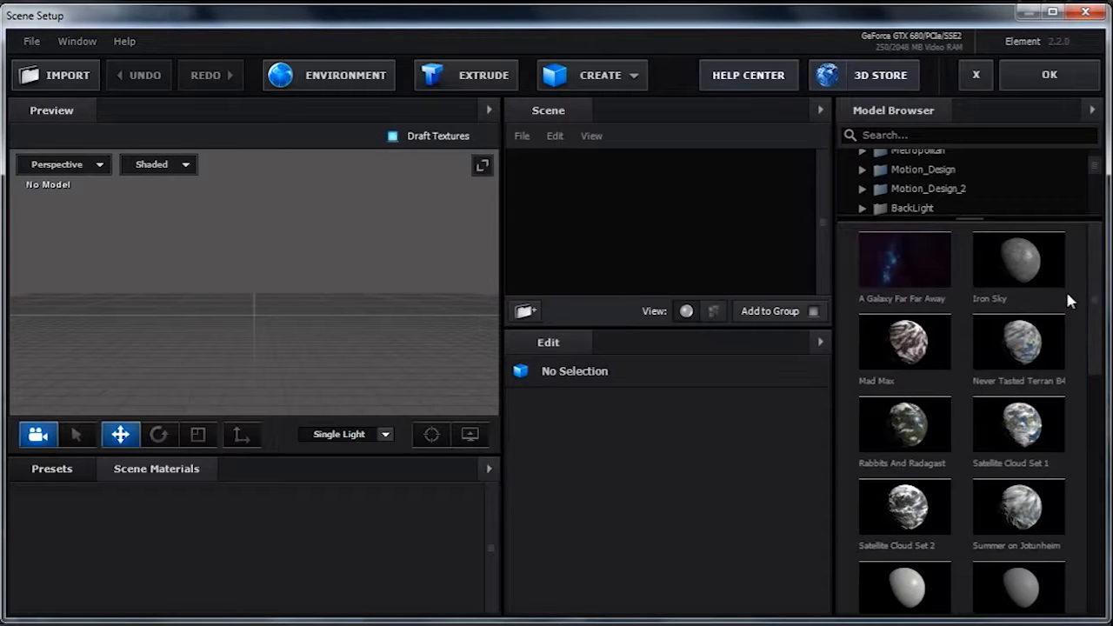
pyautogui.click(902, 258)
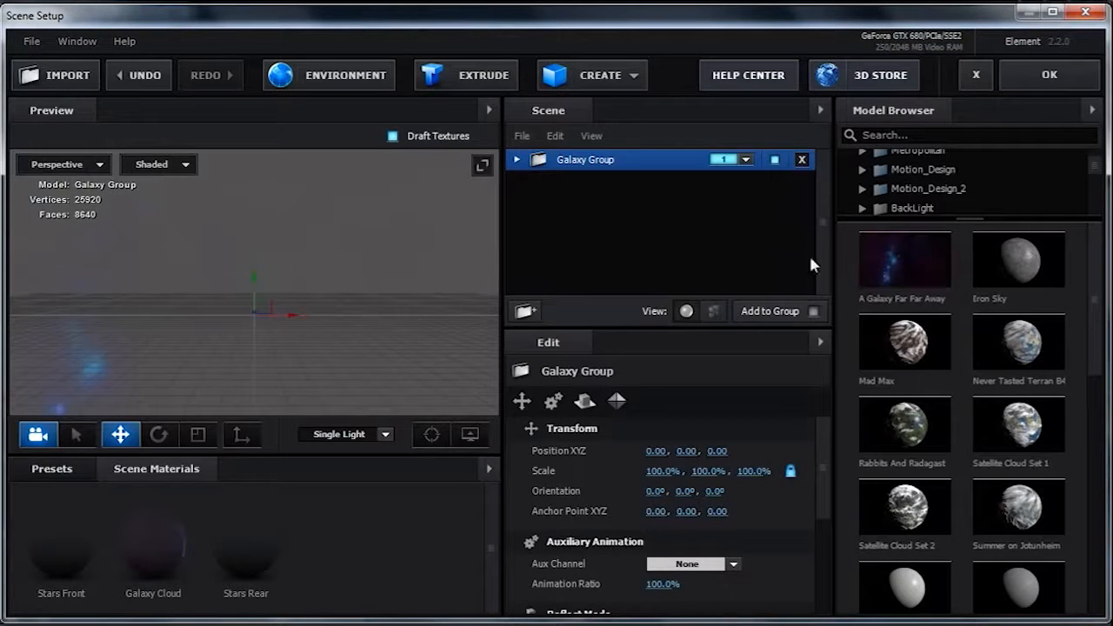
# Widen the preview area and set the preview background colour to black behind the galaxy
pyautogui.moveTo(377, 301); pyautogui.dragTo(405, 304)
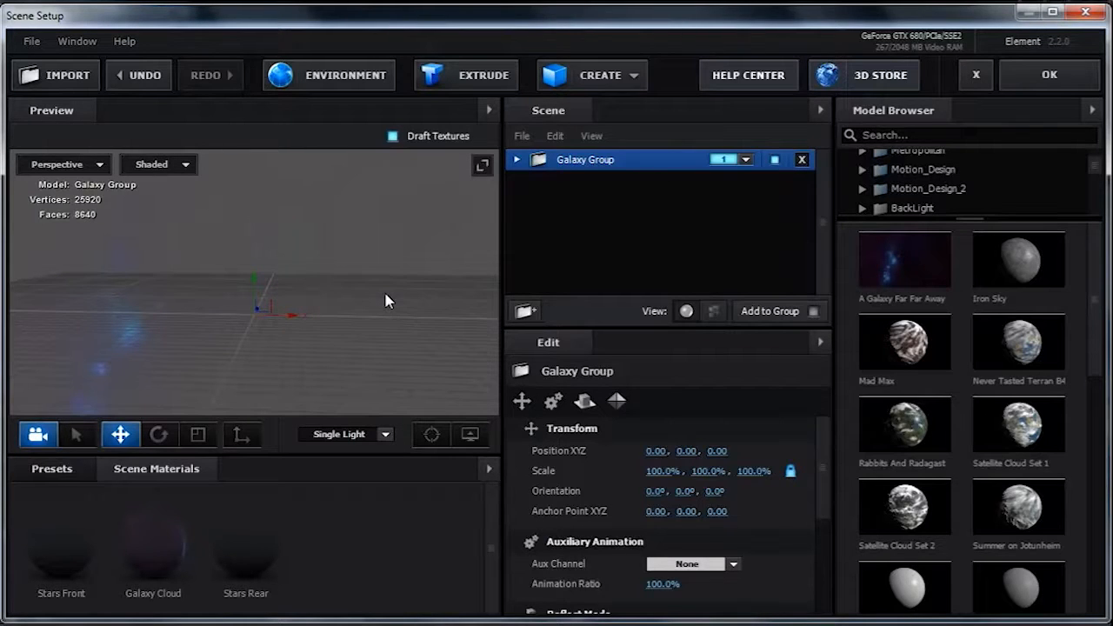
pyautogui.moveTo(388, 301); pyautogui.dragTo(765, 288)
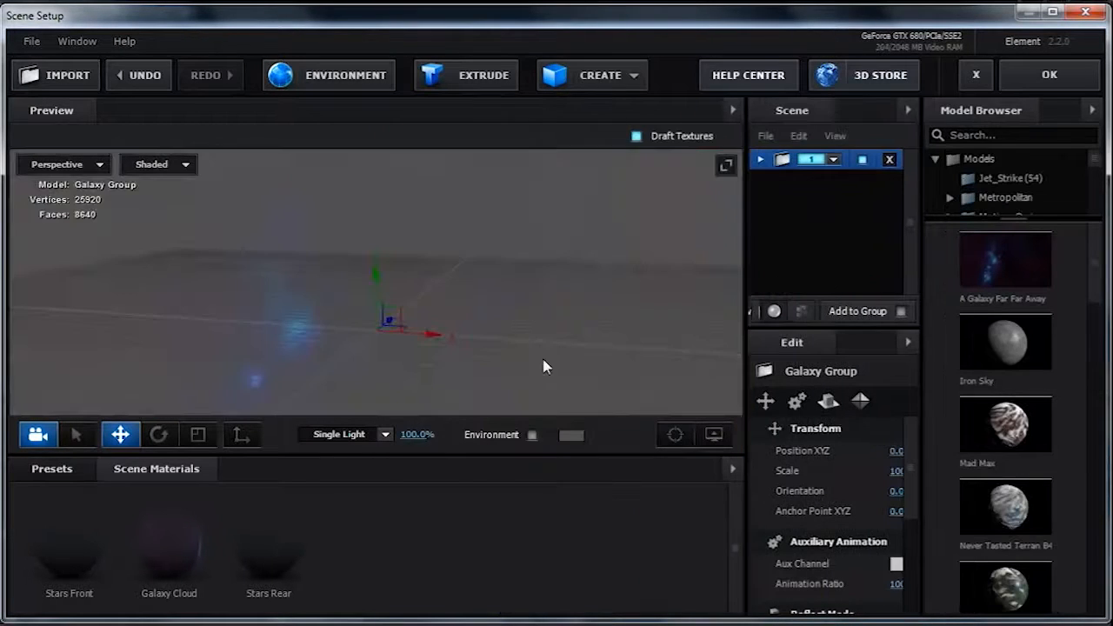
pyautogui.click(571, 435)
pyautogui.moveTo(463, 513); pyautogui.dragTo(412, 570)
pyautogui.click(701, 556)
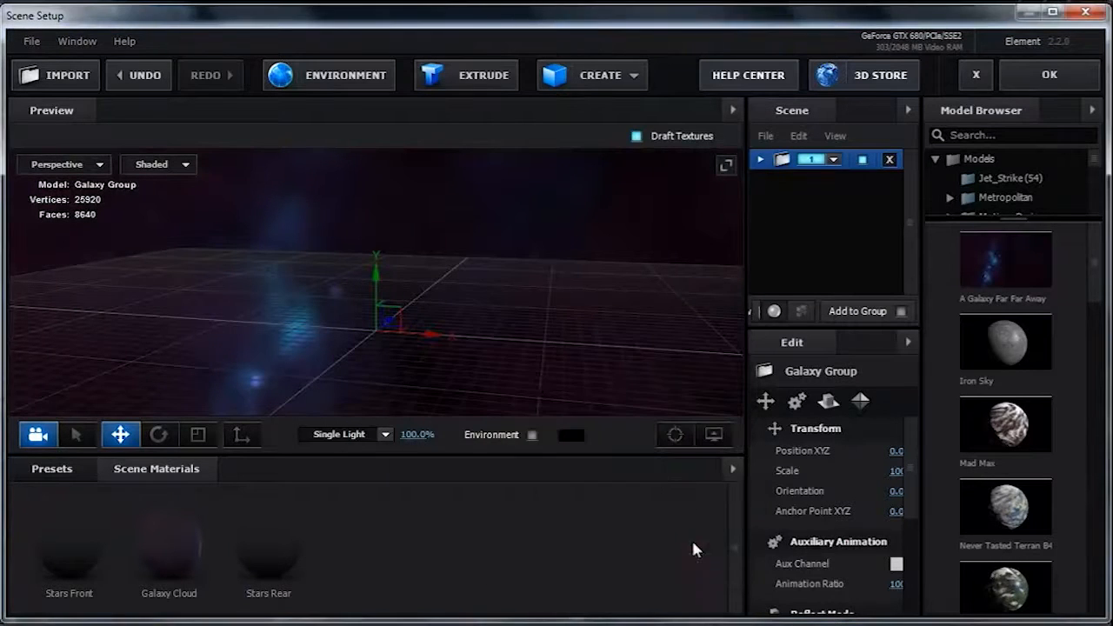
pyautogui.moveTo(514, 368); pyautogui.dragTo(540, 343)
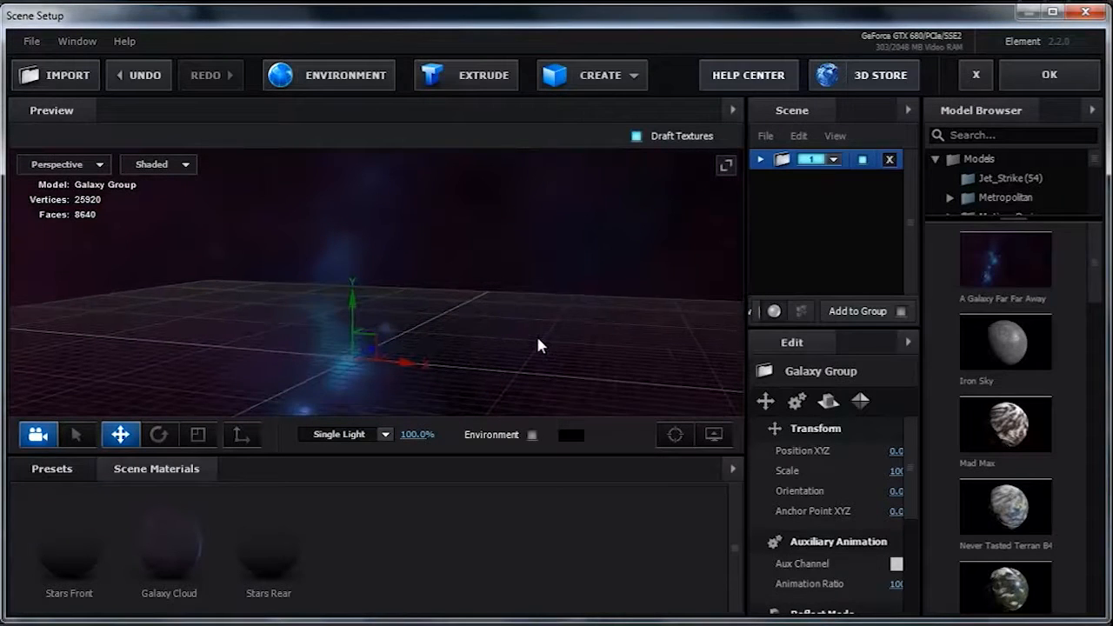
# Turn off draft textures for the preview and expand the Galaxy Group in the scene list
pyautogui.moveTo(740, 312); pyautogui.dragTo(668, 313)
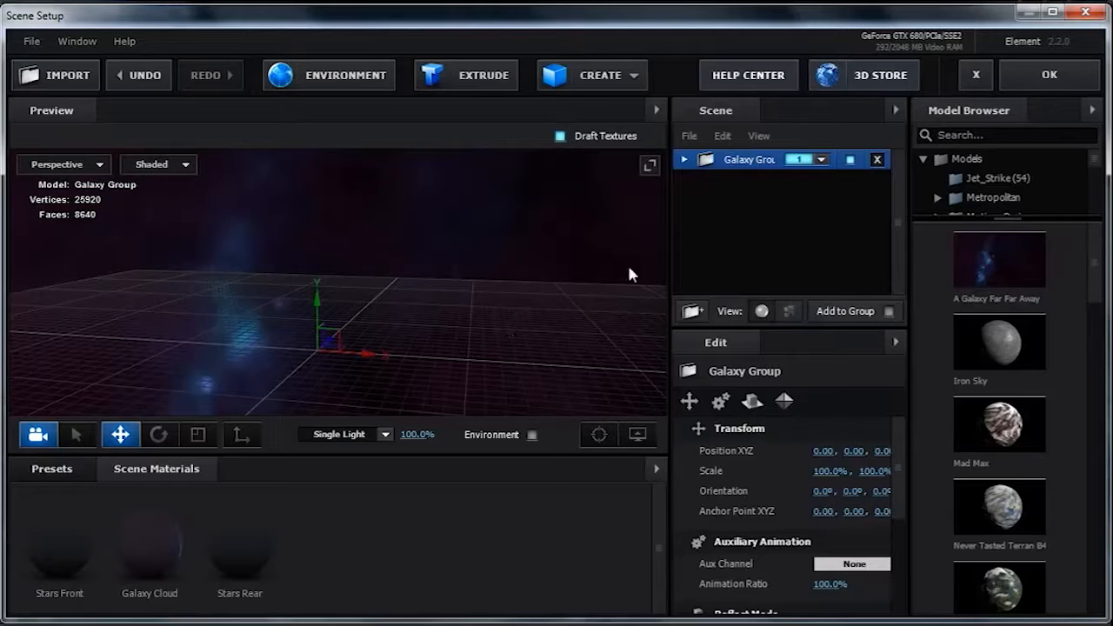
pyautogui.click(559, 136)
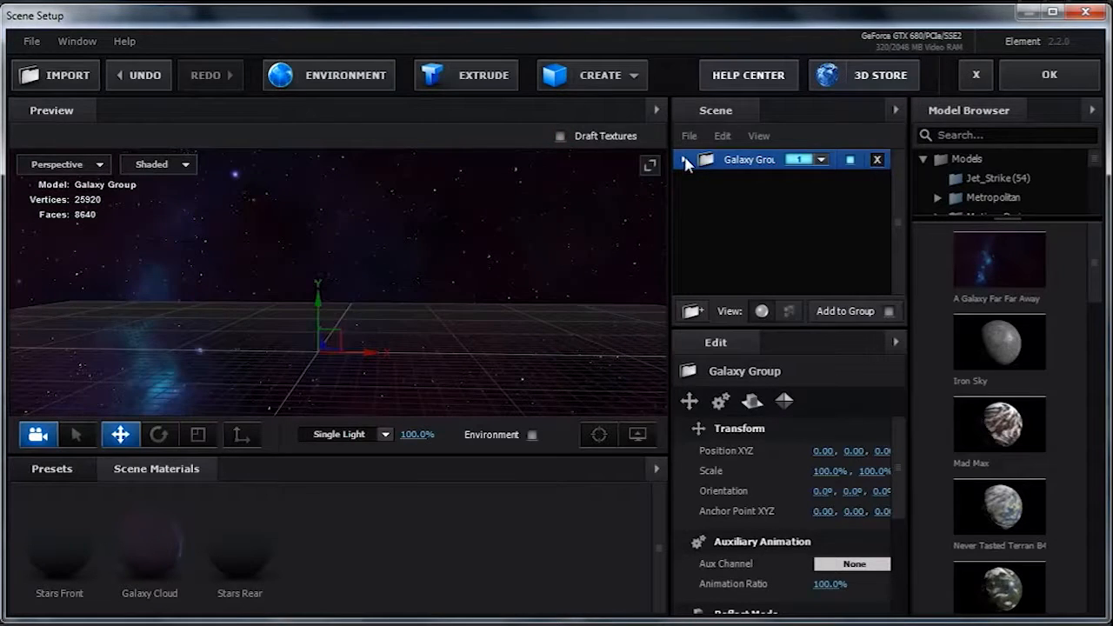
pyautogui.moveTo(667, 203); pyautogui.dragTo(633, 203)
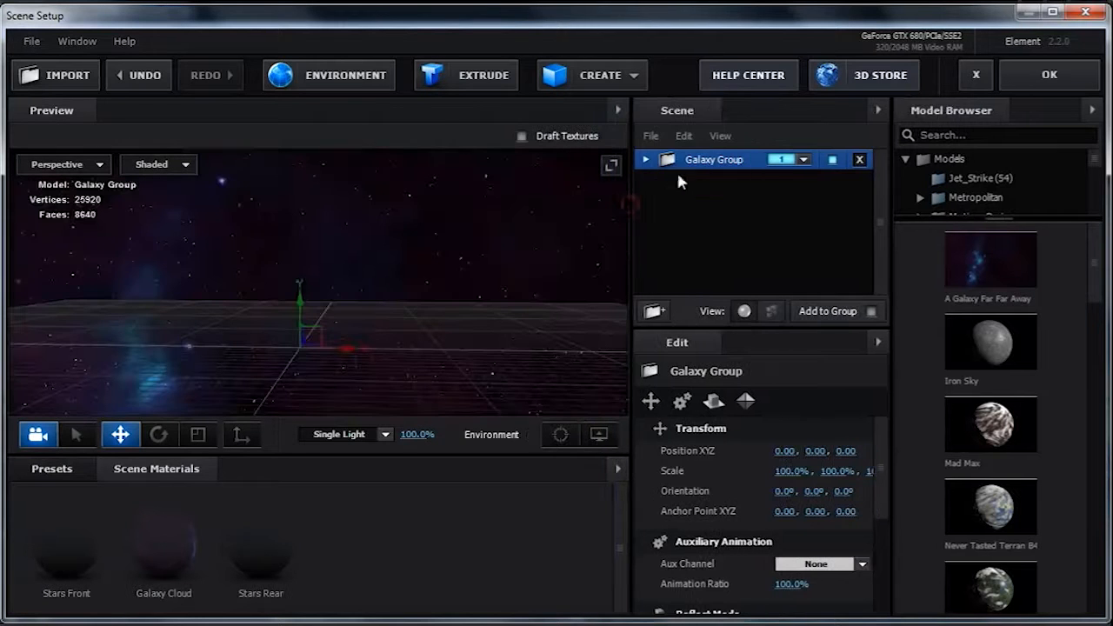
pyautogui.click(645, 160)
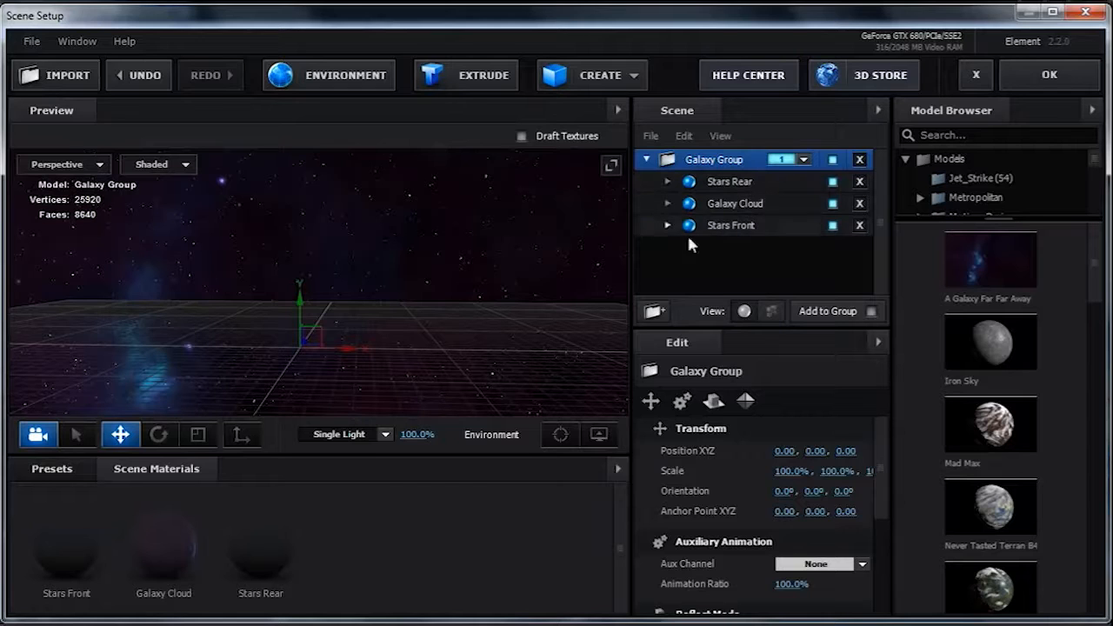
# Enlarge the preview to full size, look around inside the galaxy, and restore the normal layout
pyautogui.moveTo(377, 288); pyautogui.dragTo(389, 287, button='middle')
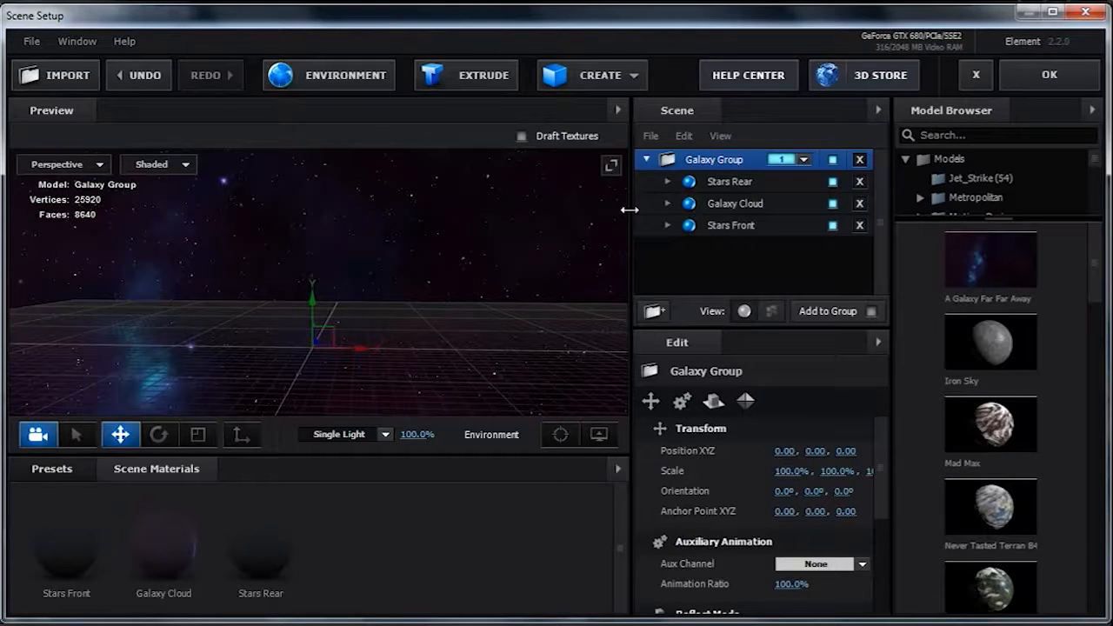
pyautogui.moveTo(629, 209); pyautogui.dragTo(794, 217)
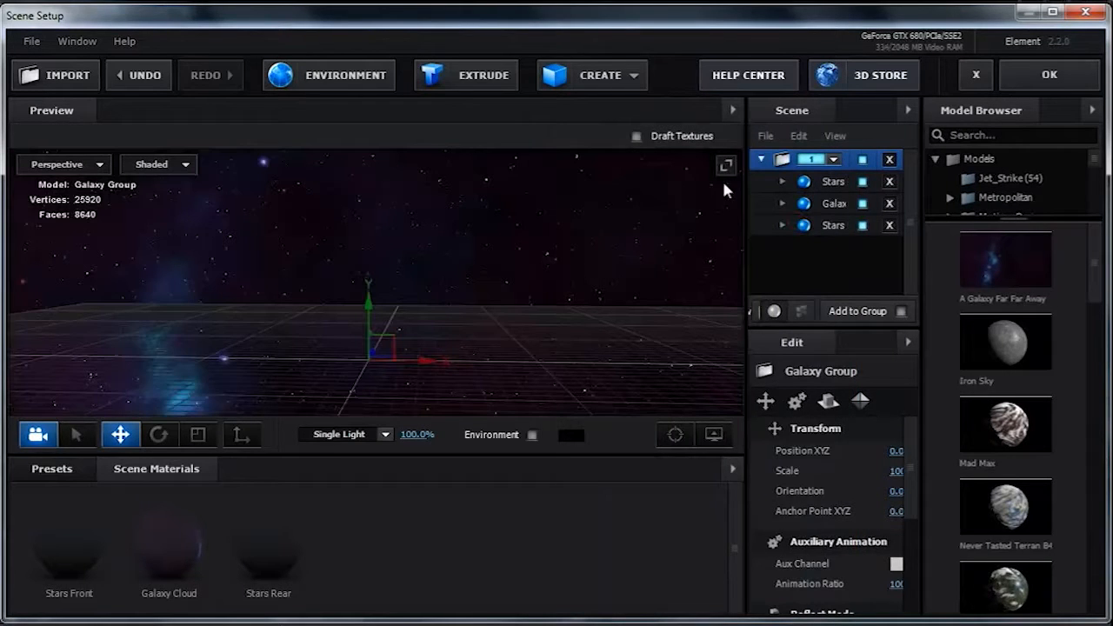
pyautogui.click(725, 165)
pyautogui.moveTo(685, 331); pyautogui.dragTo(485, 323, button='middle')
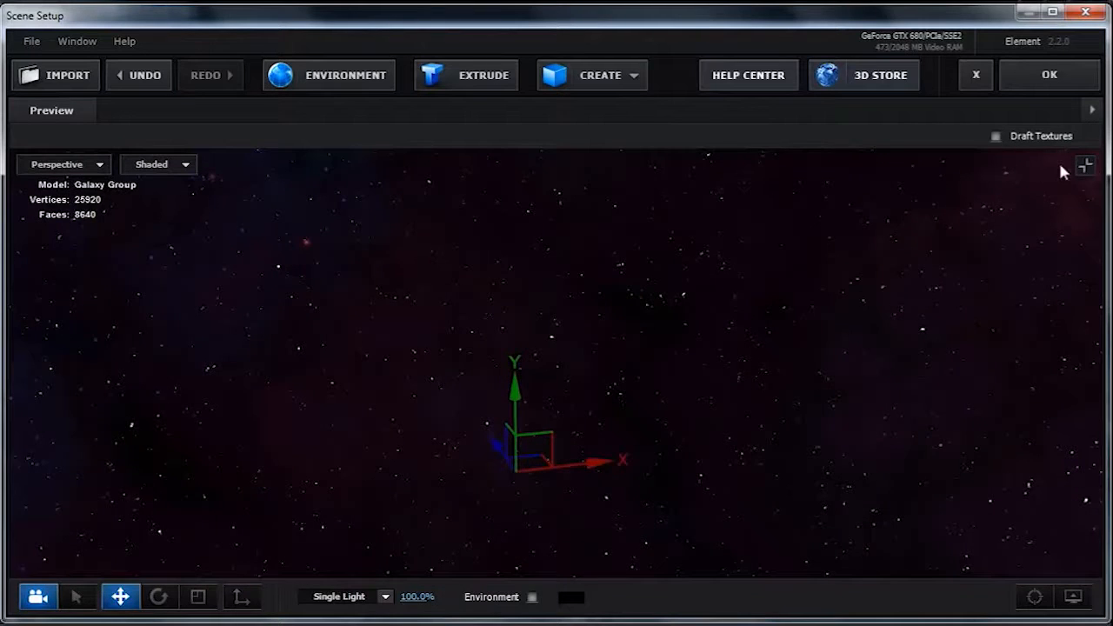
pyautogui.click(1084, 165)
pyautogui.moveTo(516, 339); pyautogui.dragTo(479, 309)
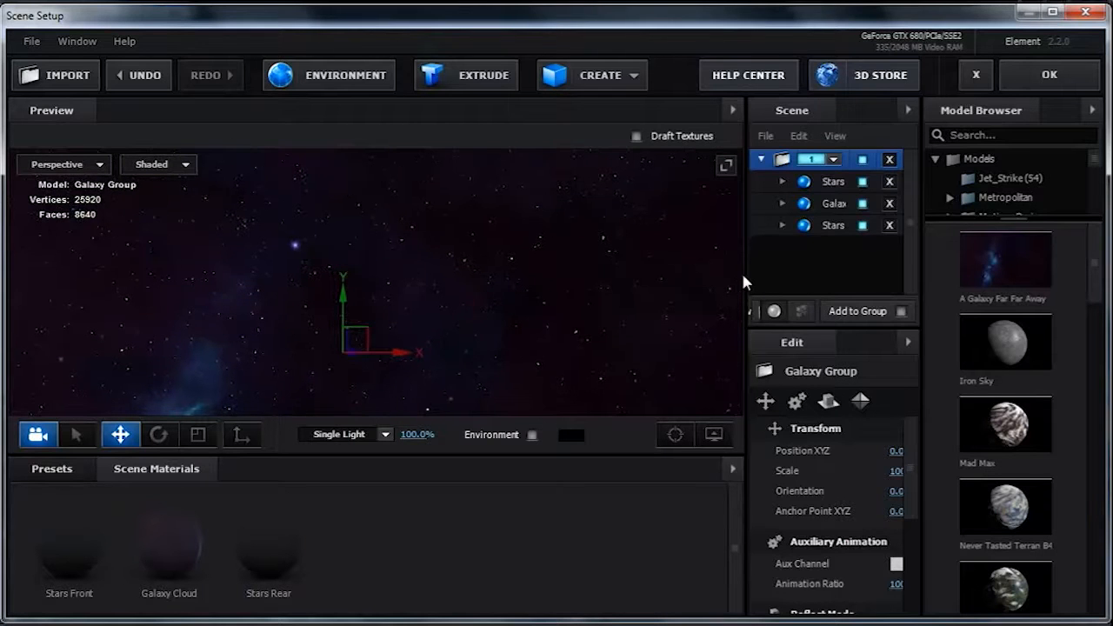
# Inspect the illumination texture settings of the Stars Rear material inside the Galaxy Group, leaving the texture dialog without applying changes
pyautogui.moveTo(743, 275); pyautogui.dragTo(665, 281)
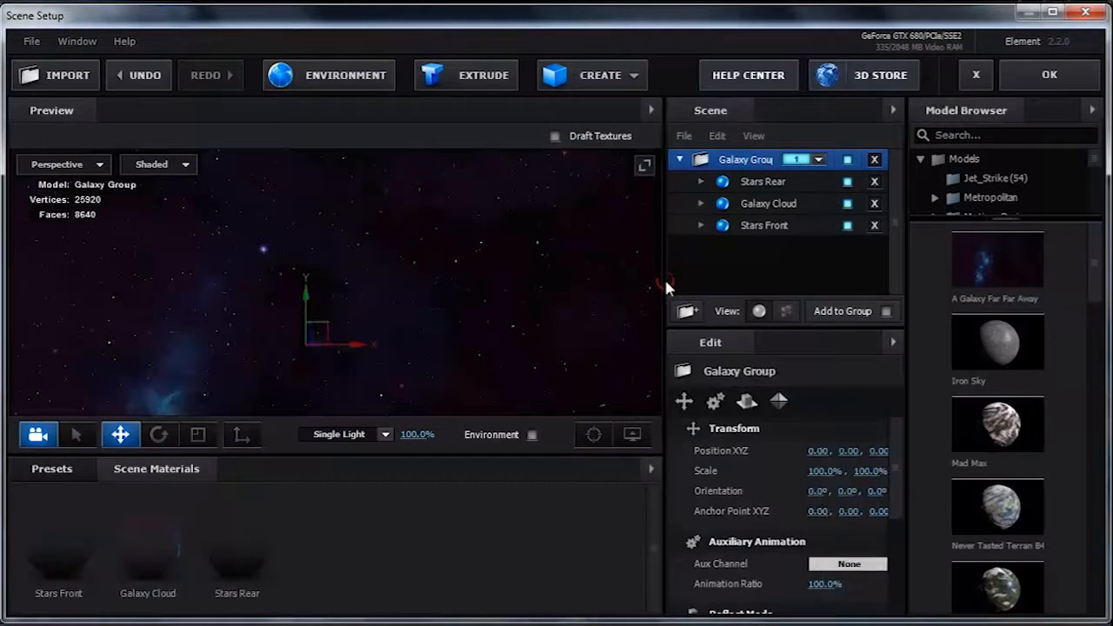
pyautogui.click(679, 160)
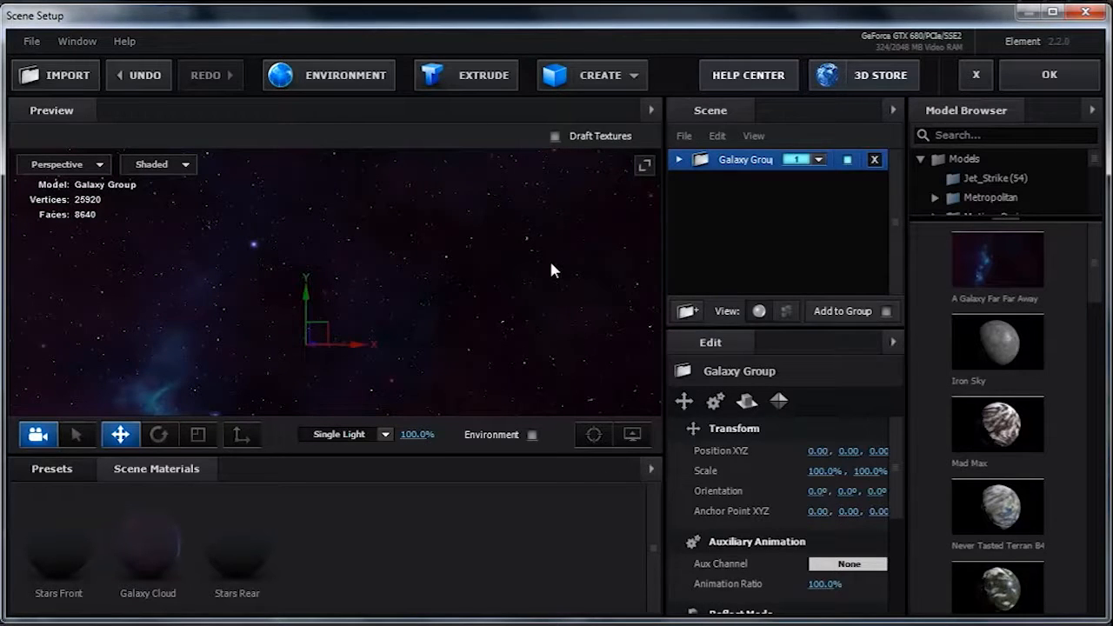
pyautogui.moveTo(660, 259); pyautogui.dragTo(593, 264)
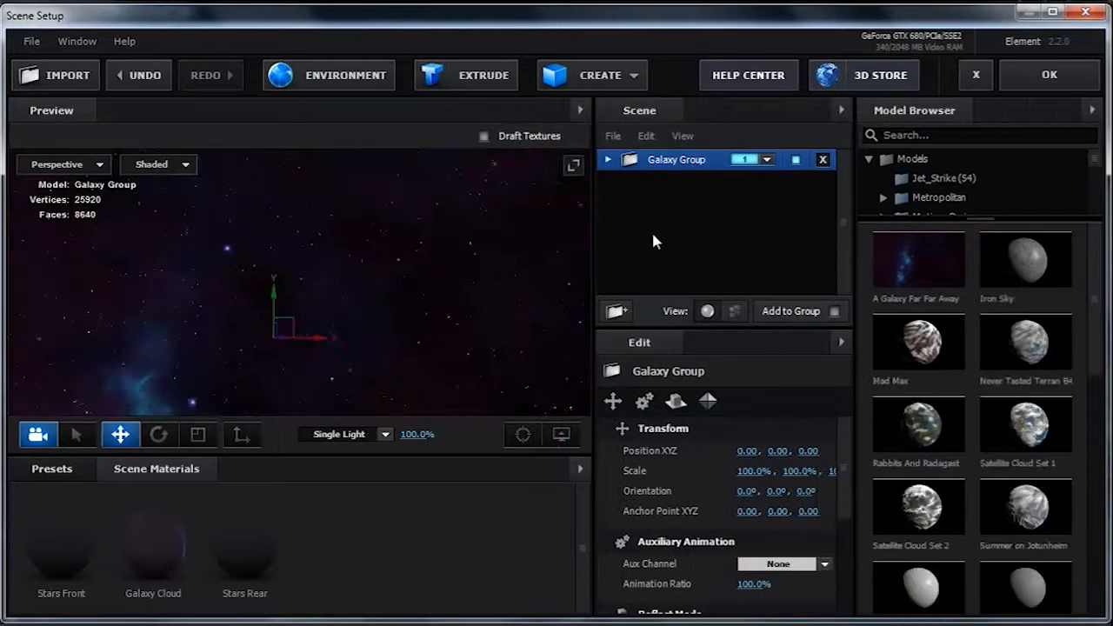
pyautogui.click(608, 160)
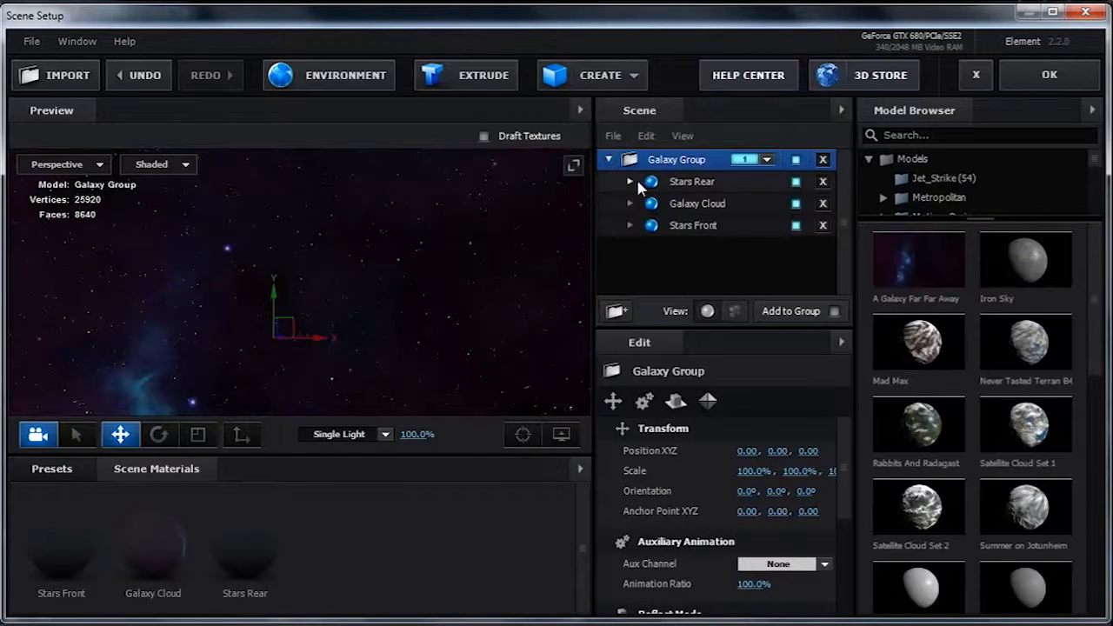
pyautogui.click(632, 183)
pyautogui.click(707, 206)
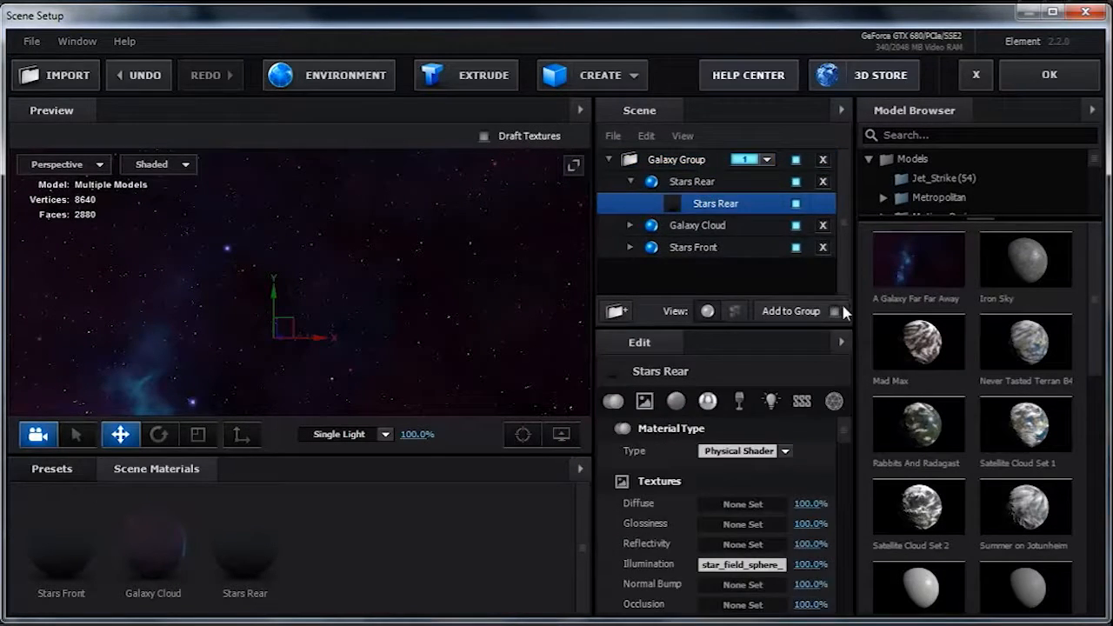
pyautogui.click(741, 565)
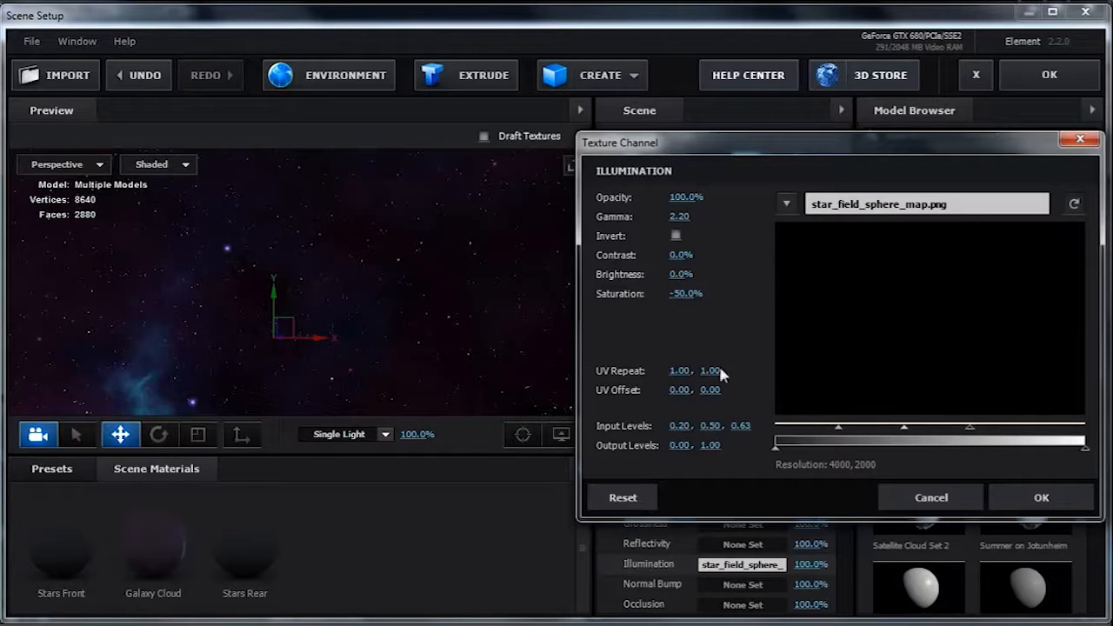
pyautogui.moveTo(838, 427)
pyautogui.mouseDown()
pyautogui.moveTo(780, 441)
pyautogui.moveTo(847, 446)
pyautogui.moveTo(837, 444)
pyautogui.mouseUp()
pyautogui.click(949, 504)
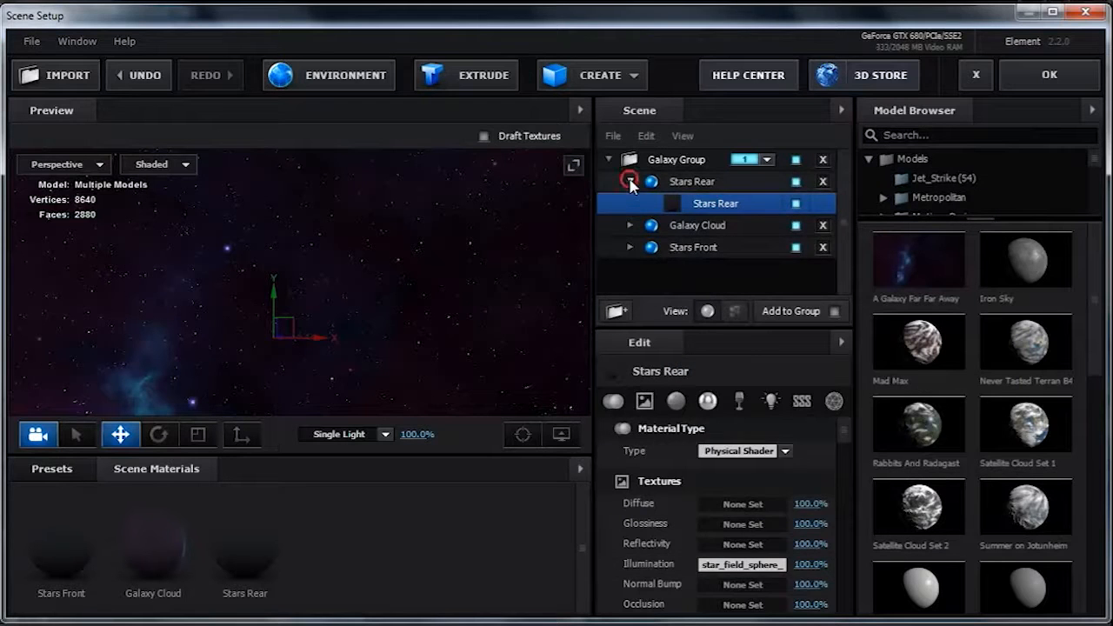
# Compare the transform scale of the Stars Rear, Galaxy Cloud and Stars Front spheres and check their parallax in the preview
pyautogui.click(629, 182)
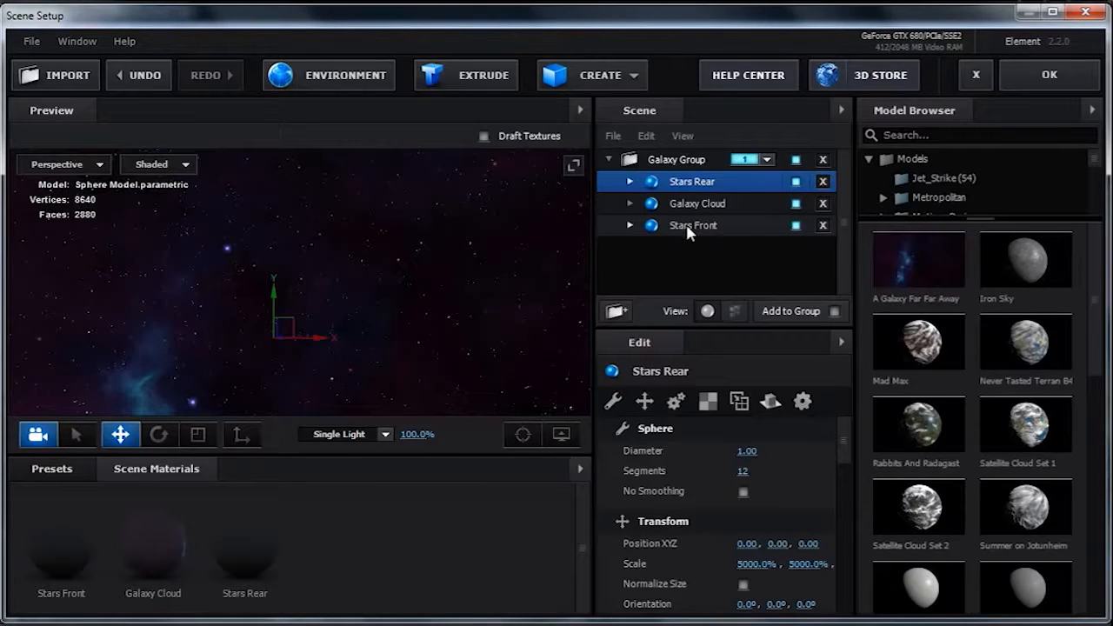
pyautogui.press('Down')
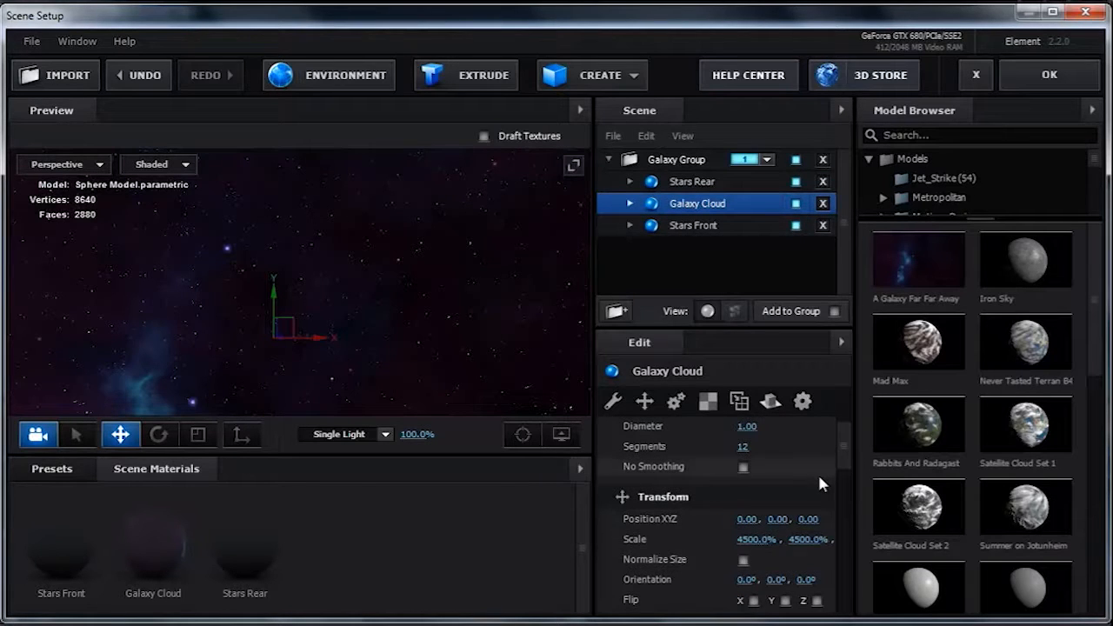
pyautogui.click(700, 227)
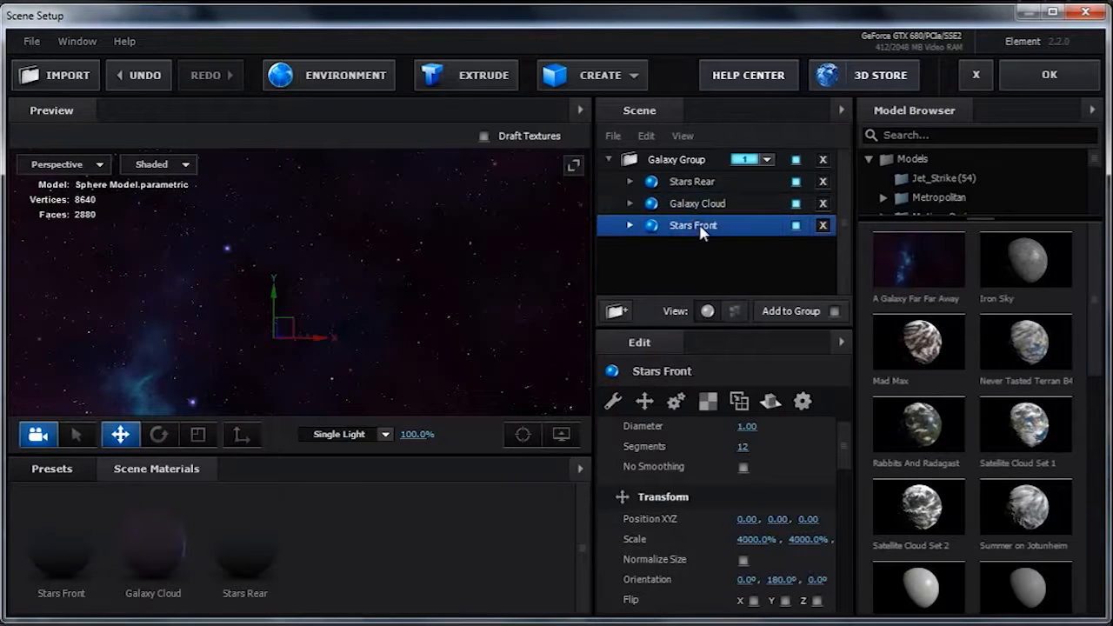
pyautogui.click(701, 205)
pyautogui.click(701, 184)
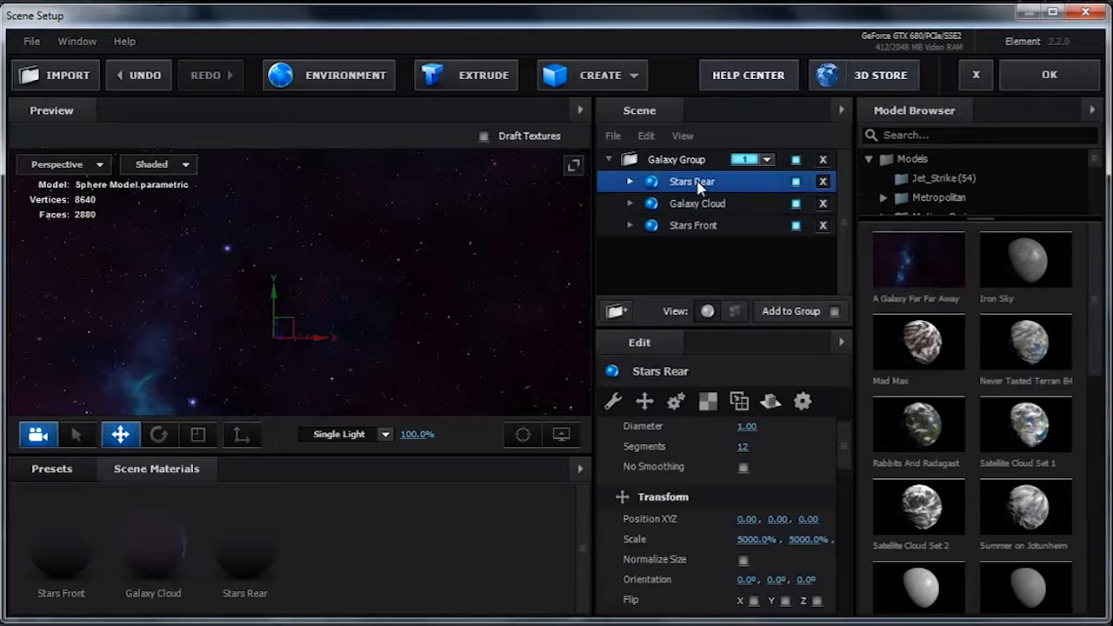
pyautogui.moveTo(441, 287)
pyautogui.mouseDown()
pyautogui.moveTo(396, 291)
pyautogui.moveTo(437, 291)
pyautogui.mouseUp()
pyautogui.click(686, 229)
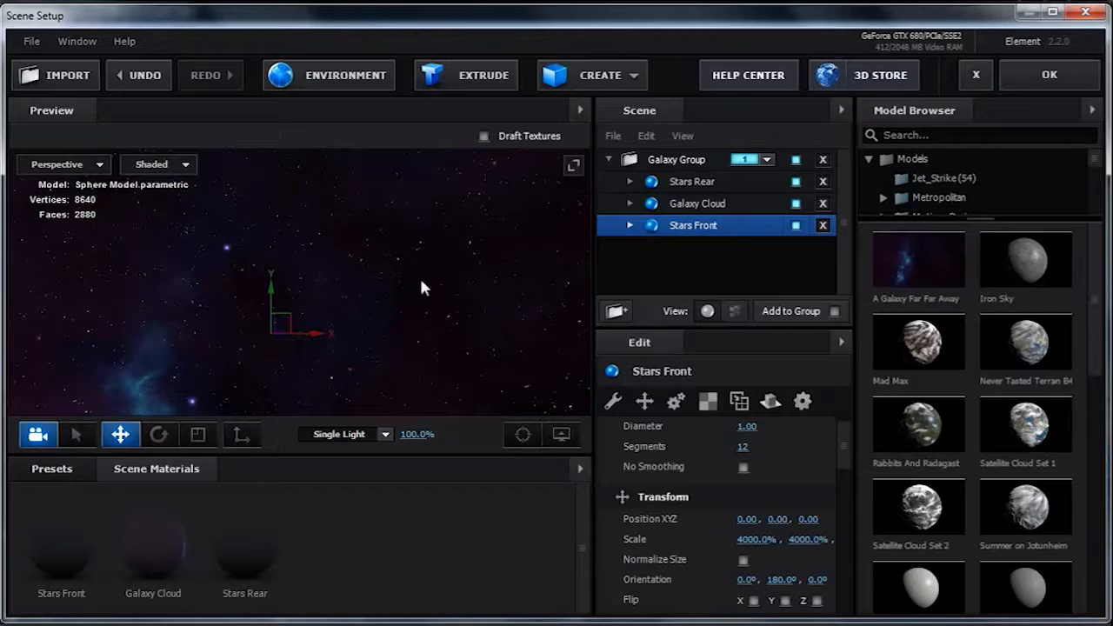
pyautogui.moveTo(422, 298); pyautogui.dragTo(396, 297)
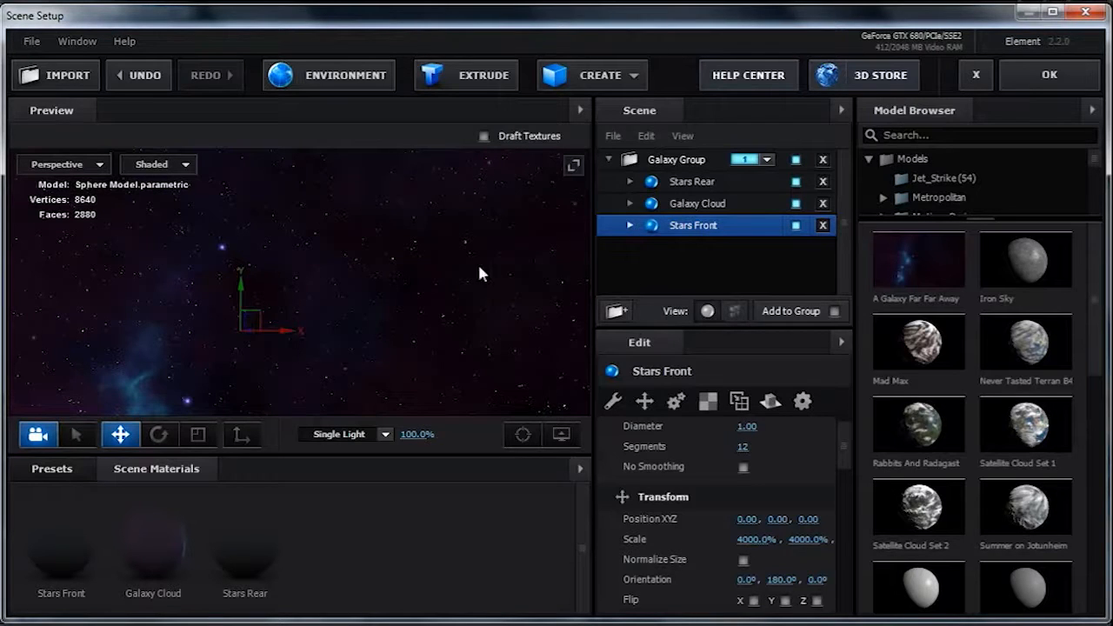
# Delete the Galaxy Group from the scene and add the Iron Sky model in its place
pyautogui.click(610, 158)
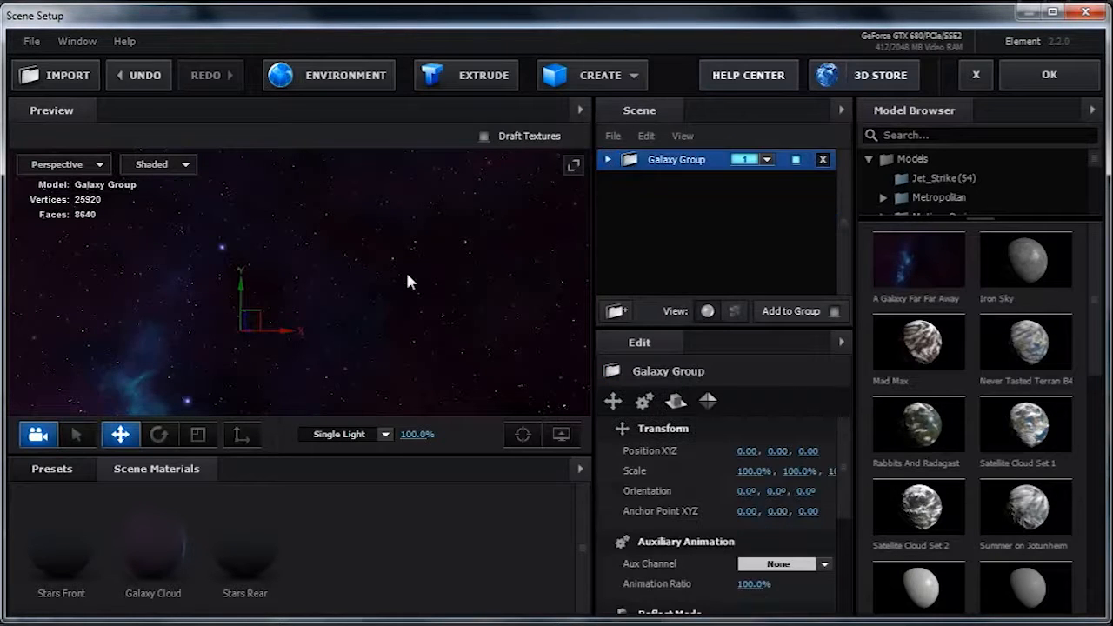
pyautogui.click(822, 159)
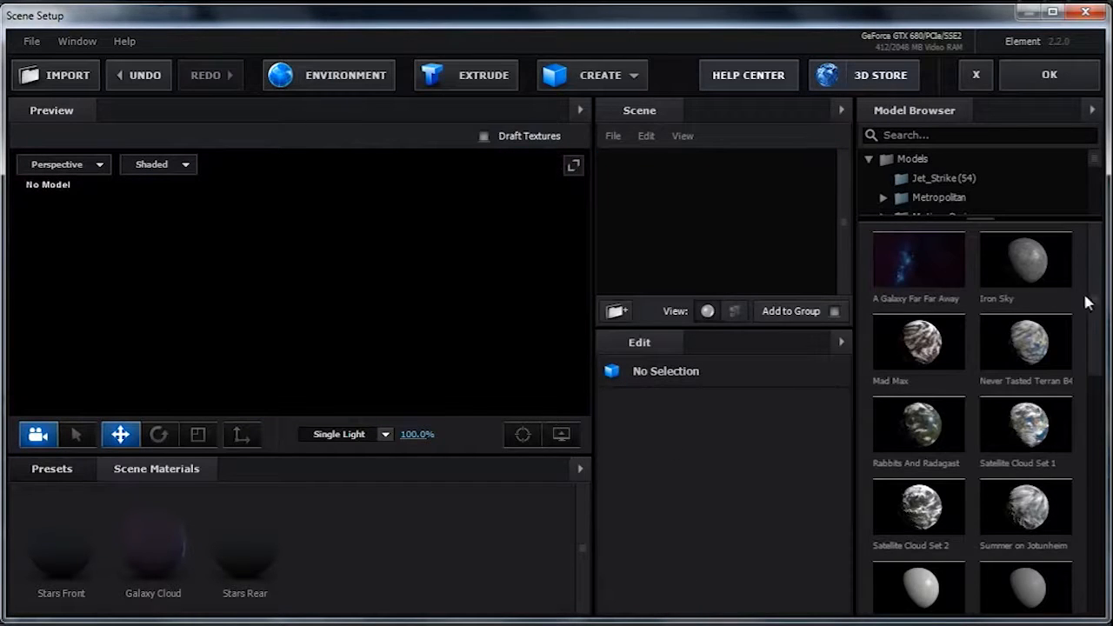
pyautogui.click(1035, 259)
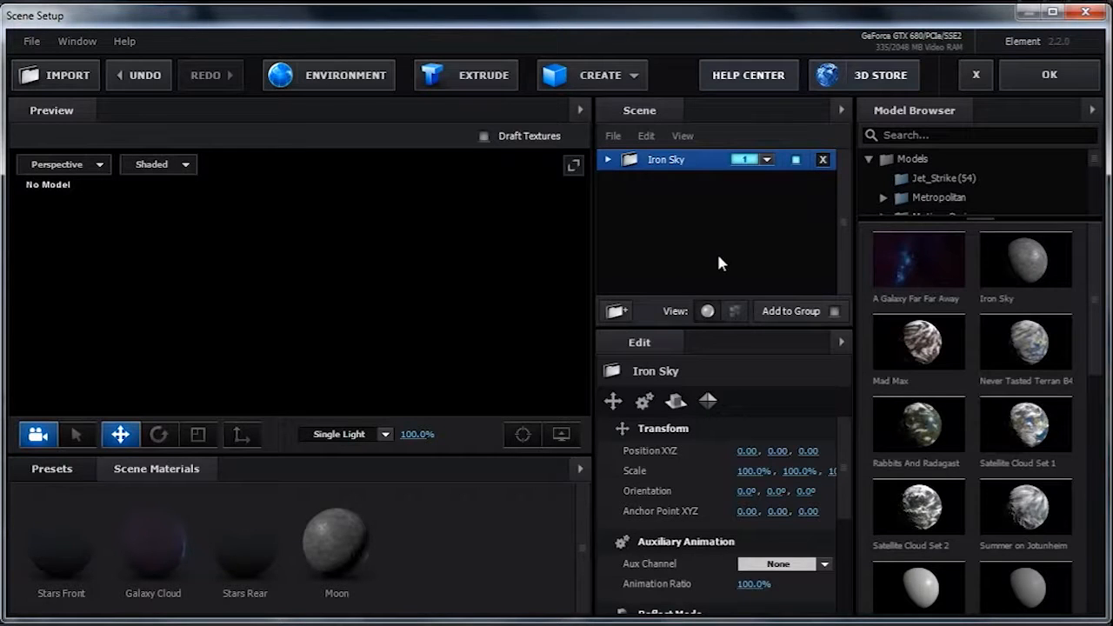
# Examine the Iron Sky moon's surface up close from several angles in the preview
pyautogui.moveTo(384, 295)
pyautogui.mouseDown(button='middle')
pyautogui.moveTo(455, 254)
pyautogui.moveTo(432, 269)
pyautogui.mouseUp(button='middle')
pyautogui.scroll(5, 452, 262)
pyautogui.scroll(3, 454, 266)
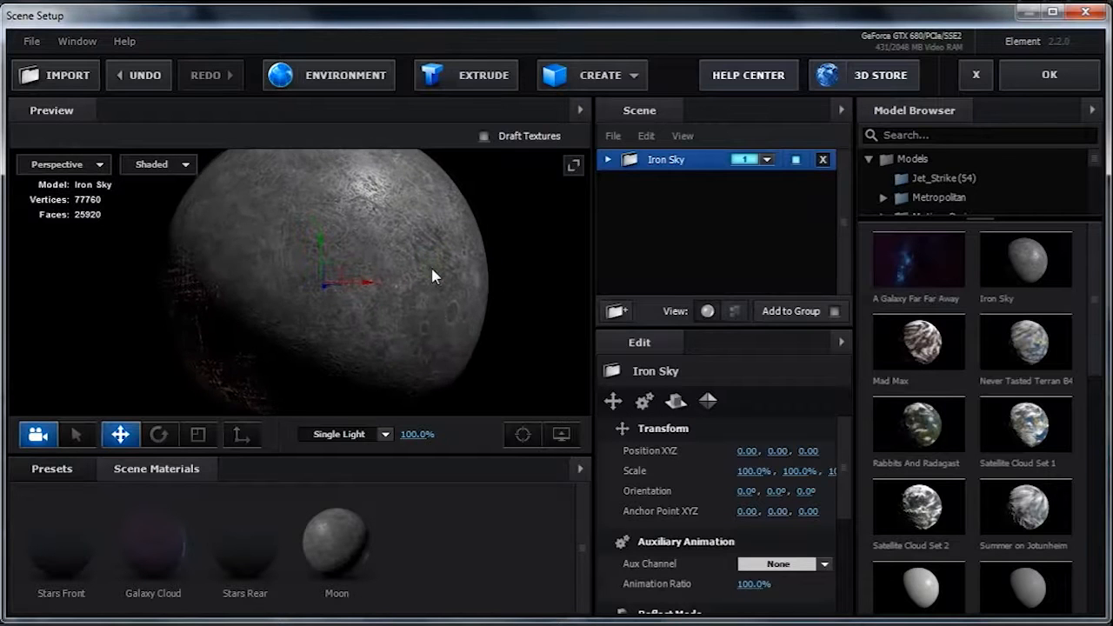
pyautogui.moveTo(433, 311)
pyautogui.mouseDown()
pyautogui.moveTo(586, 318)
pyautogui.moveTo(450, 323)
pyautogui.moveTo(467, 325)
pyautogui.moveTo(706, 313)
pyautogui.moveTo(462, 325)
pyautogui.moveTo(443, 315)
pyautogui.moveTo(441, 296)
pyautogui.mouseUp()
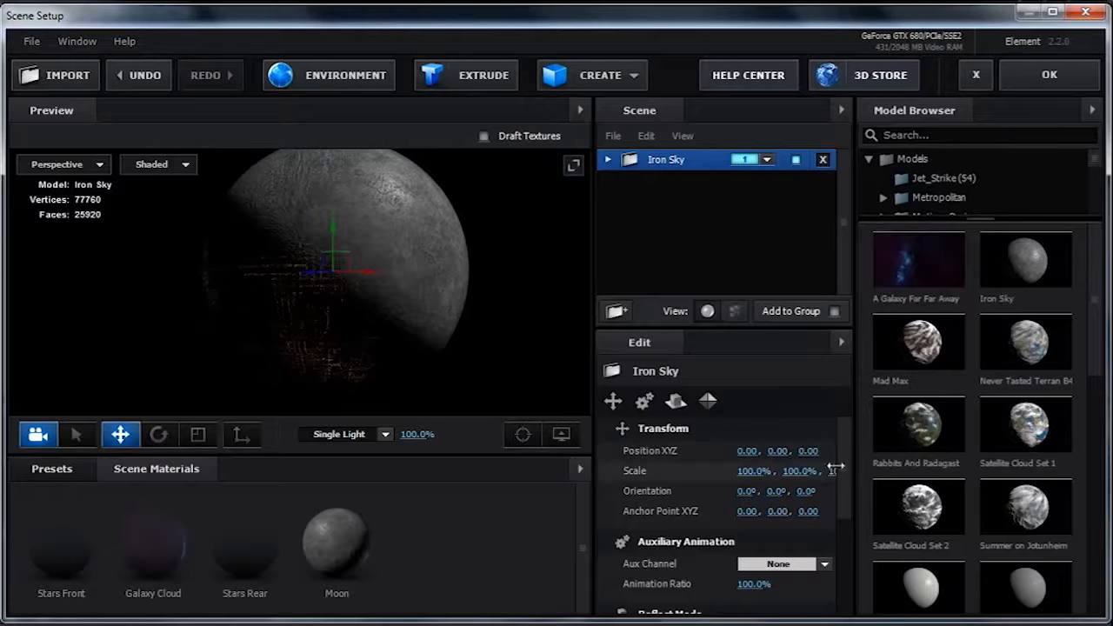
# Inspect the basic settings of the Moon material inside the Iron Sky group and check its surface relief in the preview
pyautogui.moveTo(847, 465); pyautogui.dragTo(846, 475)
pyautogui.click(608, 159)
pyautogui.click(627, 181)
pyautogui.click(705, 205)
pyautogui.moveTo(835, 419); pyautogui.dragTo(842, 458)
pyautogui.scroll(-2, 745, 522)
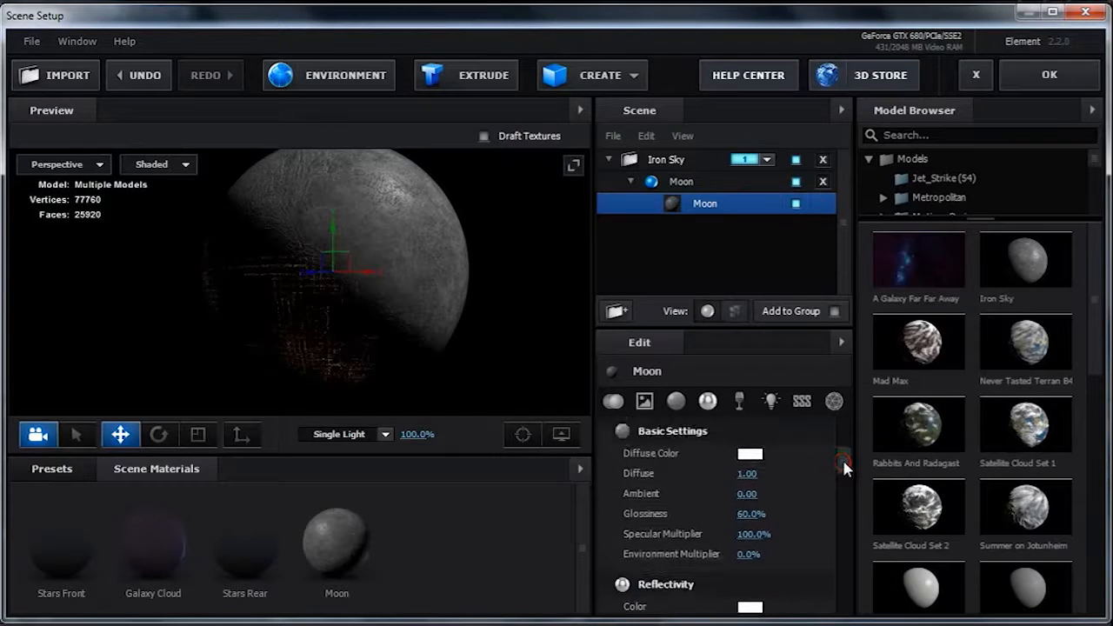
pyautogui.moveTo(340, 288); pyautogui.dragTo(441, 337)
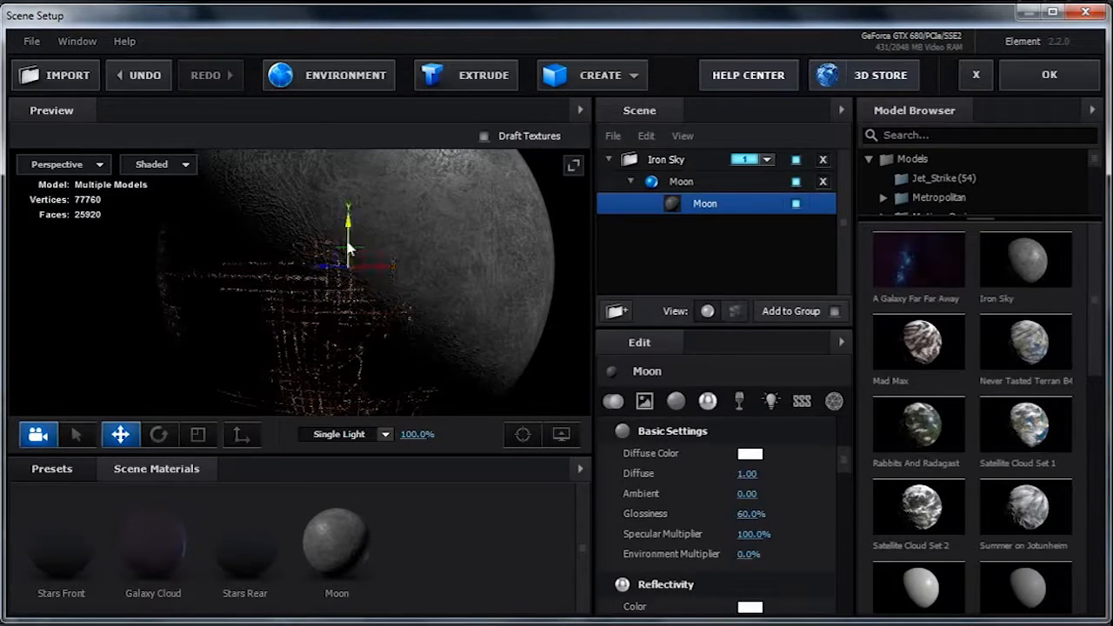
pyautogui.moveTo(440, 239); pyautogui.dragTo(392, 345)
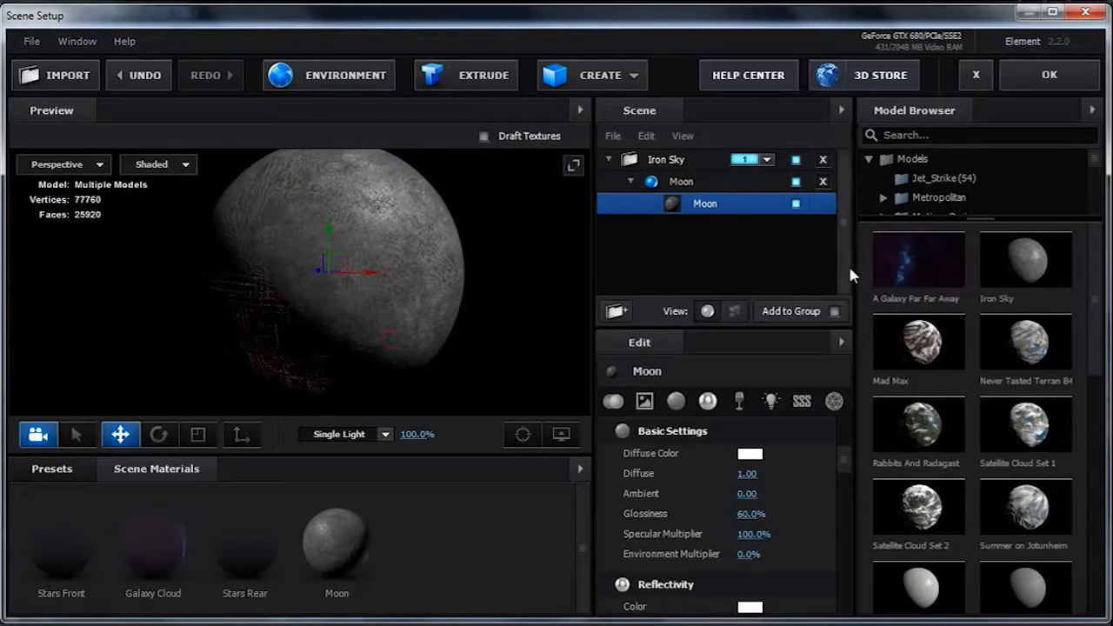
# Delete the Iron Sky group from the scene and add the Mad Max planet model in its place
pyautogui.click(822, 159)
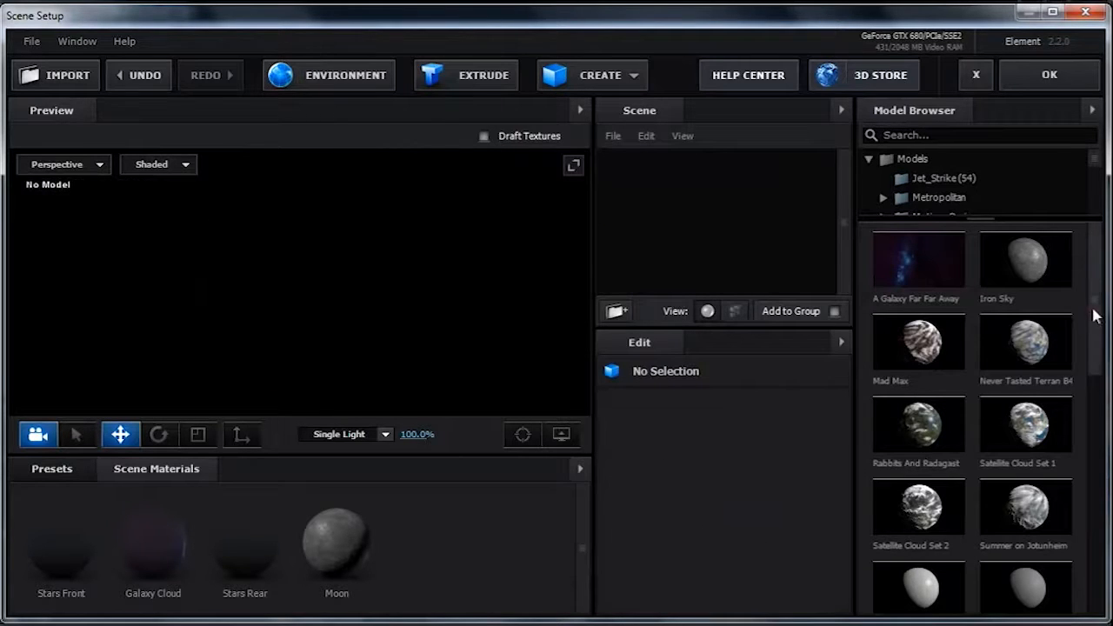
pyautogui.scroll(-1, 1093, 313)
pyautogui.scroll(-1, 1092, 322)
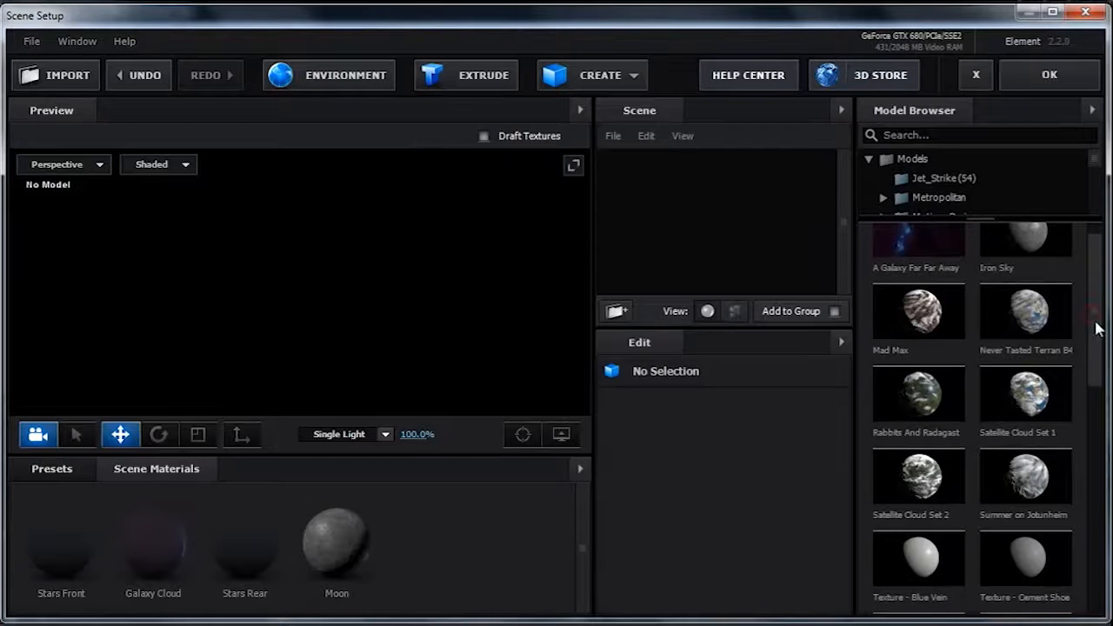
pyautogui.click(919, 312)
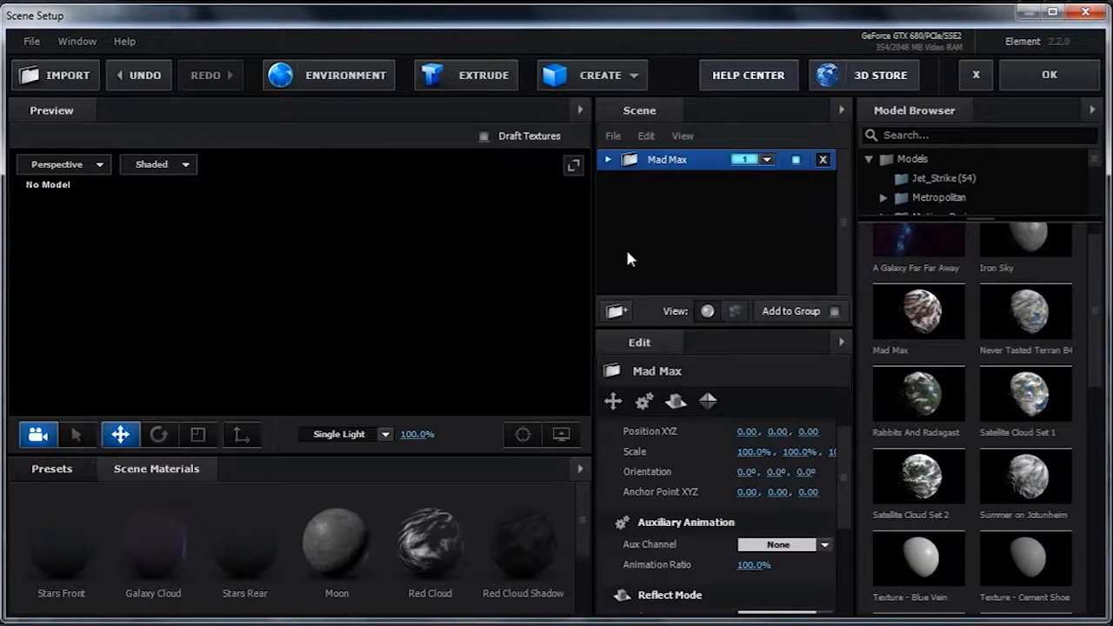
# Look over the Mad Max planet in the preview and expand its group and the nested Red Cloud Group
pyautogui.moveTo(520, 287); pyautogui.dragTo(461, 289)
pyautogui.click(607, 160)
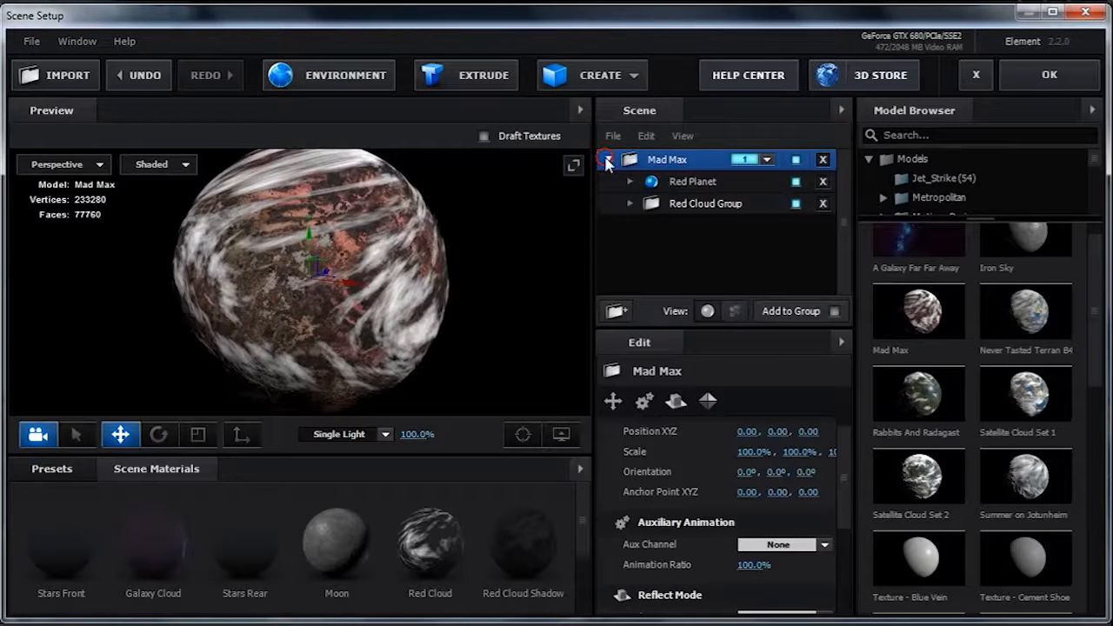
pyautogui.scroll(2, 455, 271)
pyautogui.moveTo(454, 269); pyautogui.dragTo(459, 282, button='middle')
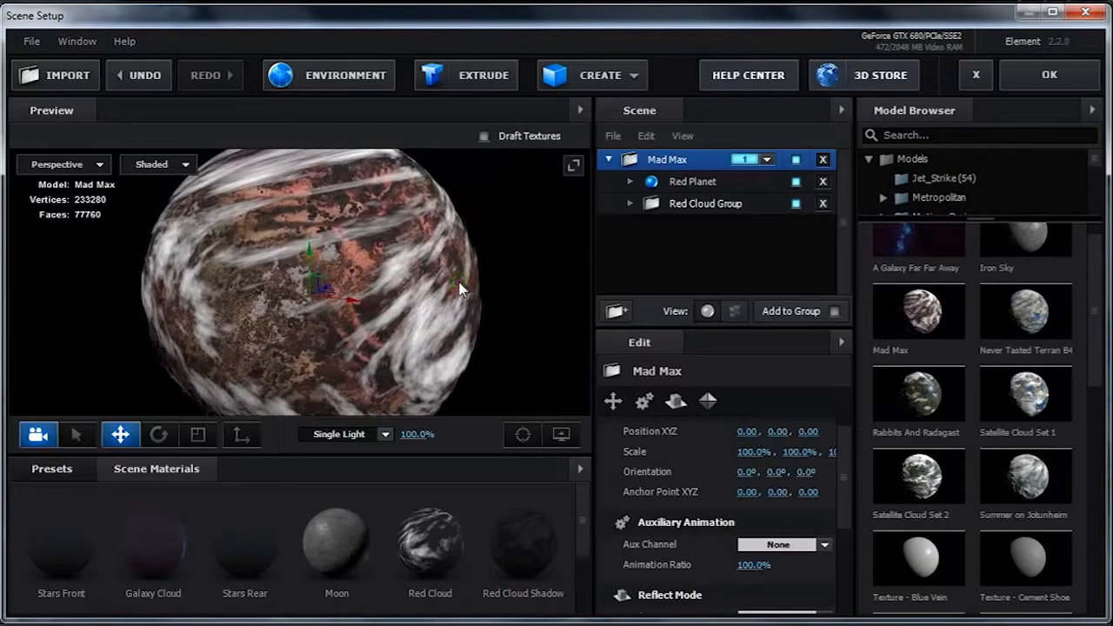
pyautogui.click(629, 202)
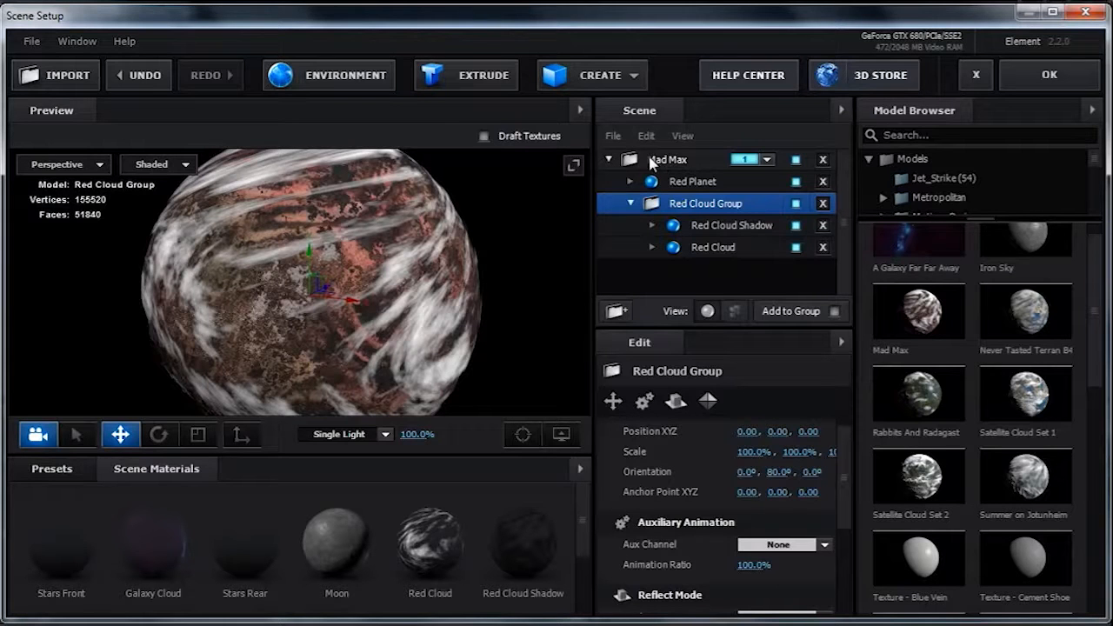
# Inspect the Normal Bump texture of the Red Planet material, including its Convert Bump option, then leave the texture dialog
pyautogui.click(629, 181)
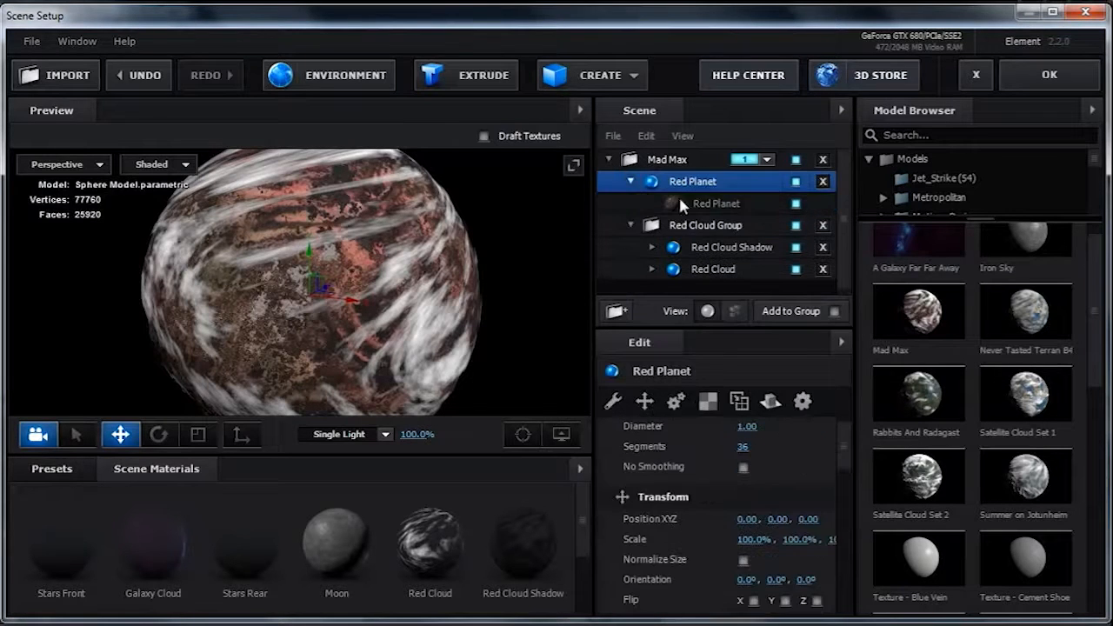
pyautogui.click(681, 202)
pyautogui.moveTo(844, 455)
pyautogui.mouseDown()
pyautogui.moveTo(843, 499)
pyautogui.moveTo(843, 413)
pyautogui.moveTo(843, 434)
pyautogui.mouseUp()
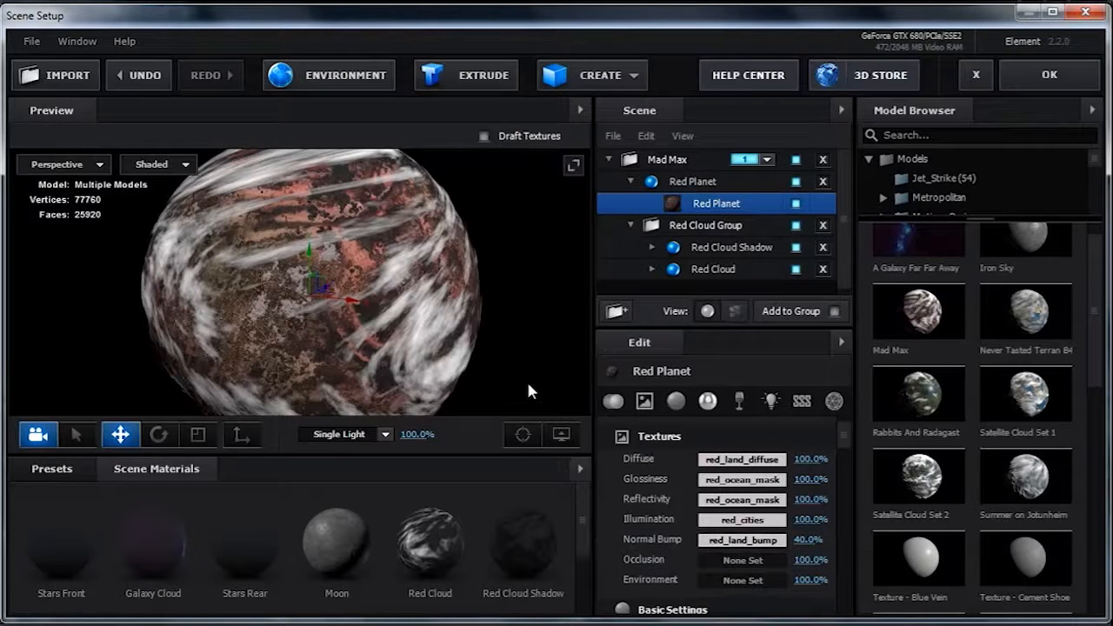
pyautogui.click(791, 539)
pyautogui.click(956, 601)
pyautogui.click(769, 548)
pyautogui.click(621, 520)
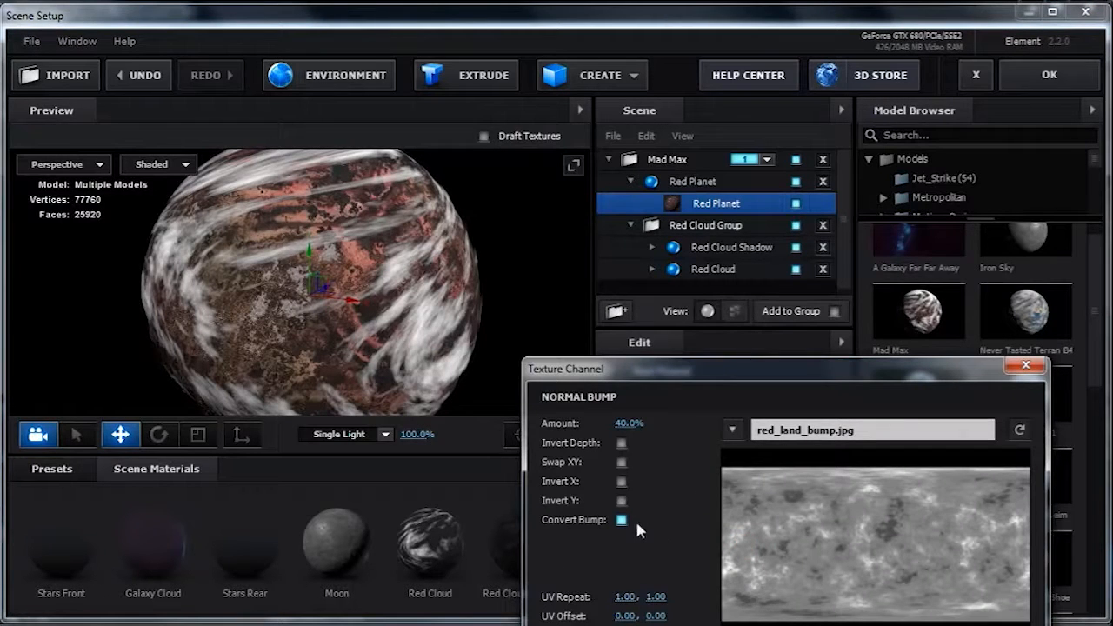
pyautogui.moveTo(740, 366); pyautogui.dragTo(741, 276)
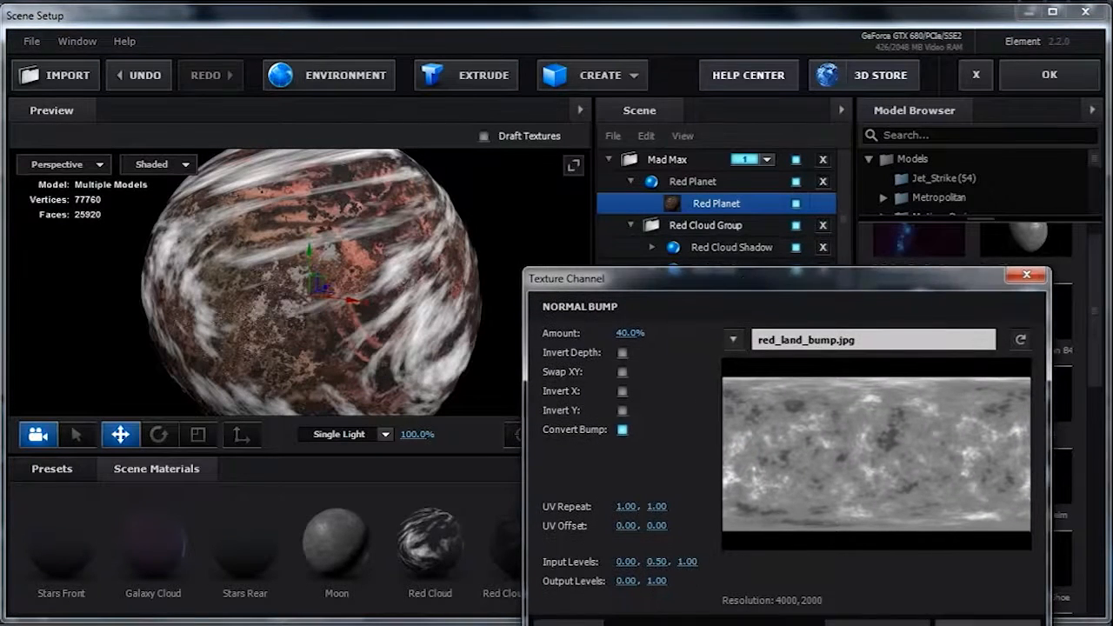
pyautogui.click(877, 623)
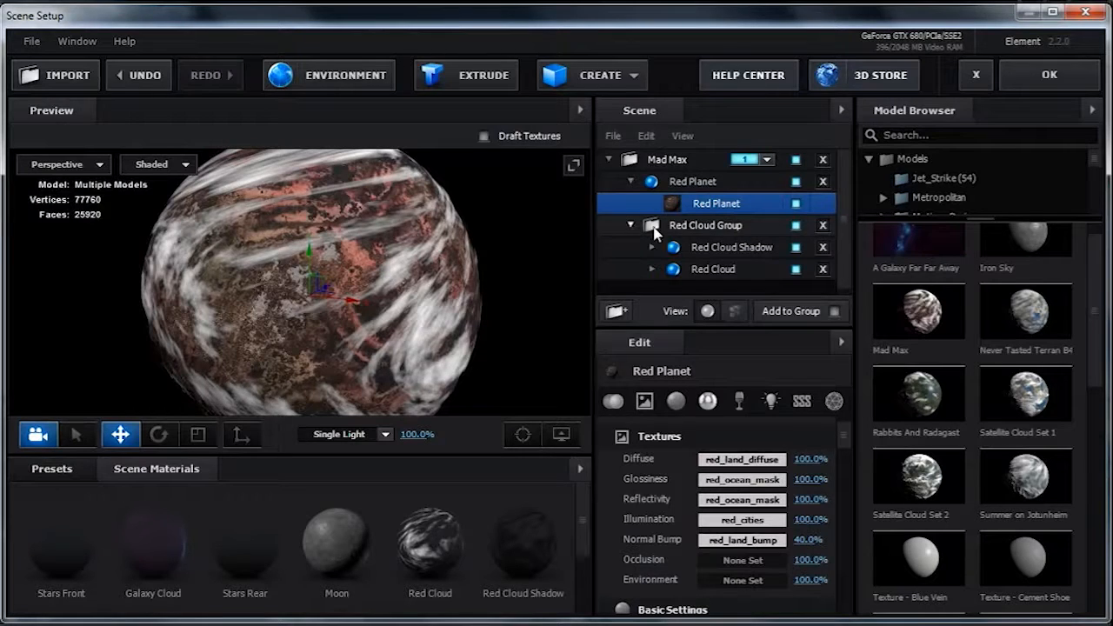
# Disable the Red Cloud Group to view the bare planet, enable it again, and select the Red Cloud Shadow sphere
pyautogui.click(796, 225)
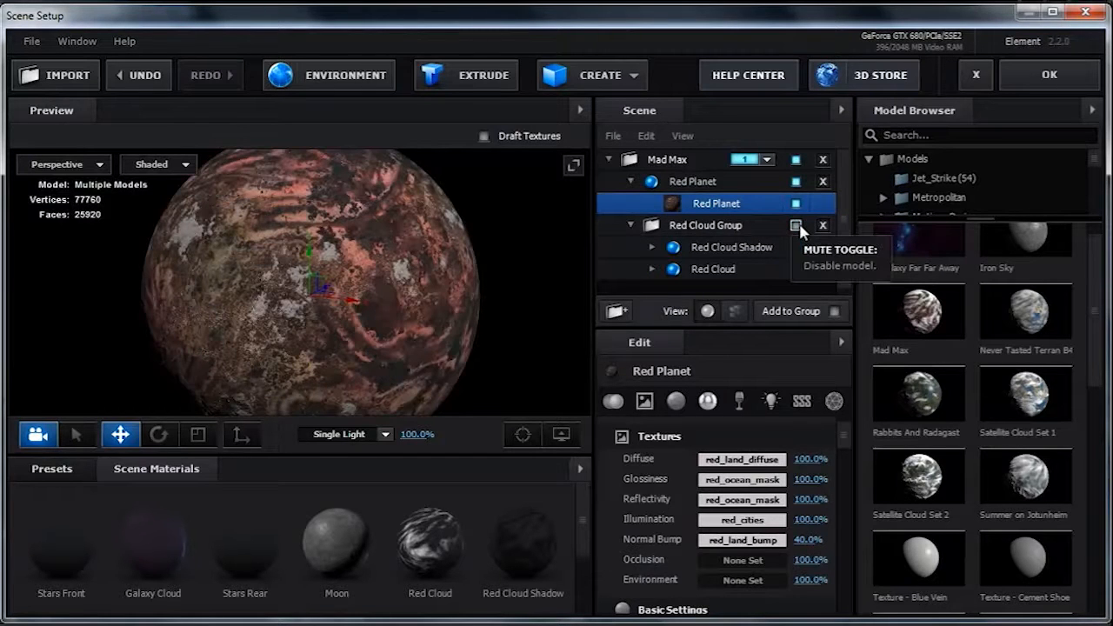
pyautogui.click(796, 225)
pyautogui.click(674, 247)
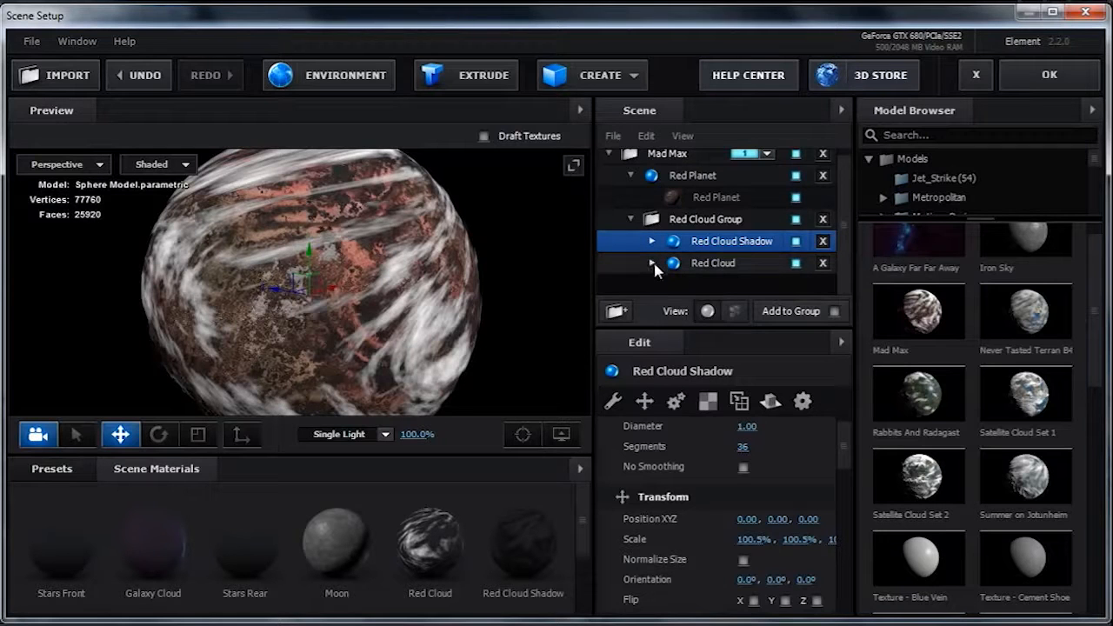
# Make the scene list taller and inspect the diffuse texture of the Red Cloud material, then leave the texture dialog
pyautogui.click(652, 262)
pyautogui.moveTo(843, 240); pyautogui.dragTo(842, 248)
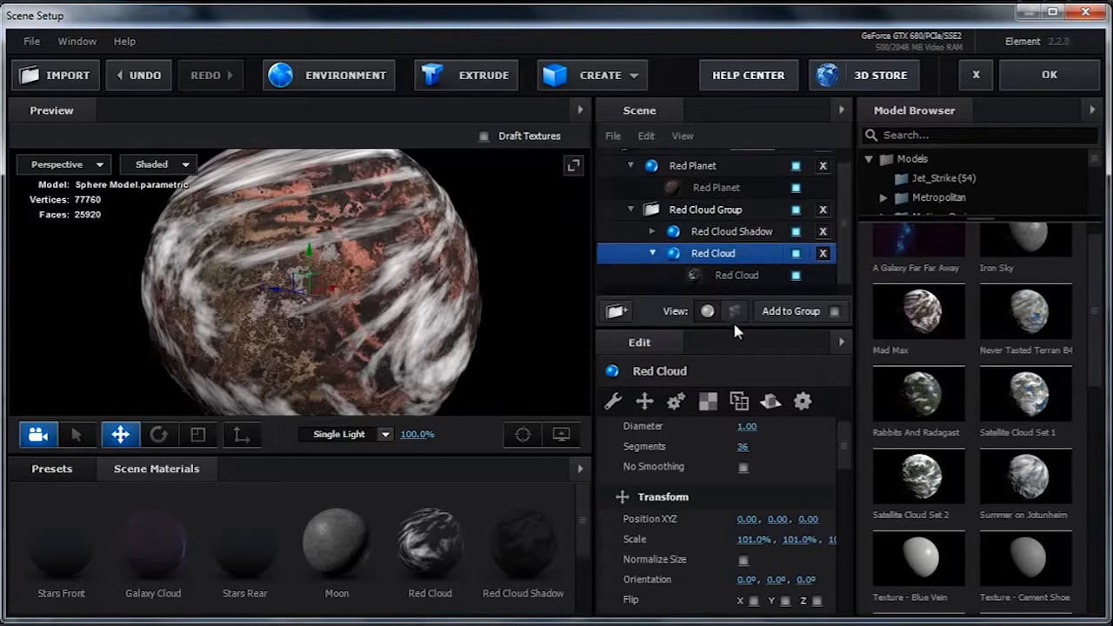
pyautogui.moveTo(734, 323); pyautogui.dragTo(736, 356)
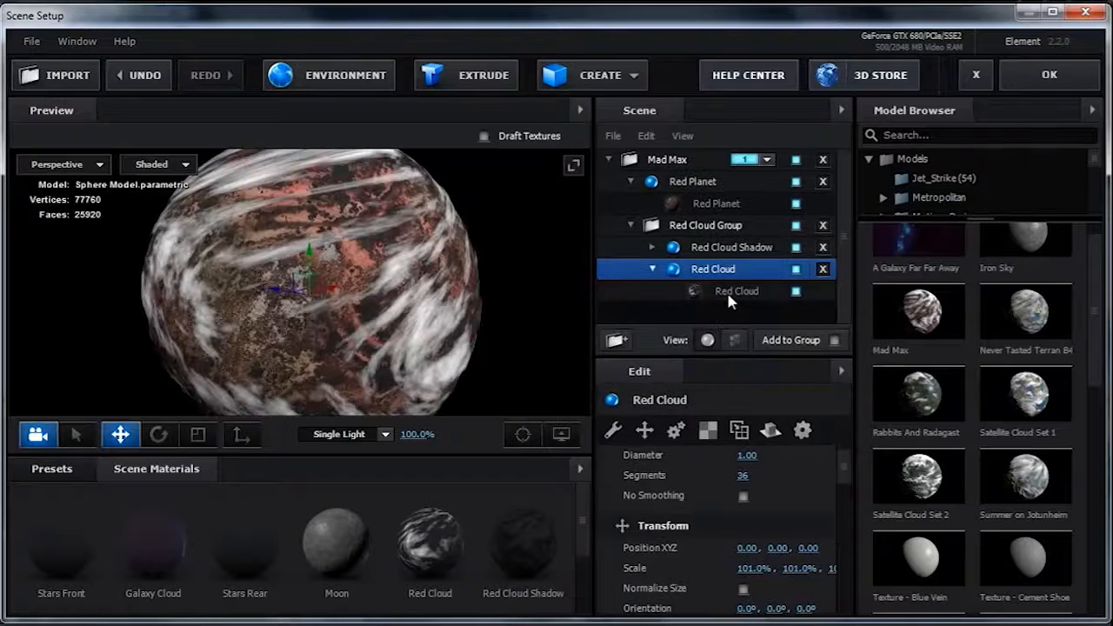
pyautogui.click(726, 290)
pyautogui.click(755, 487)
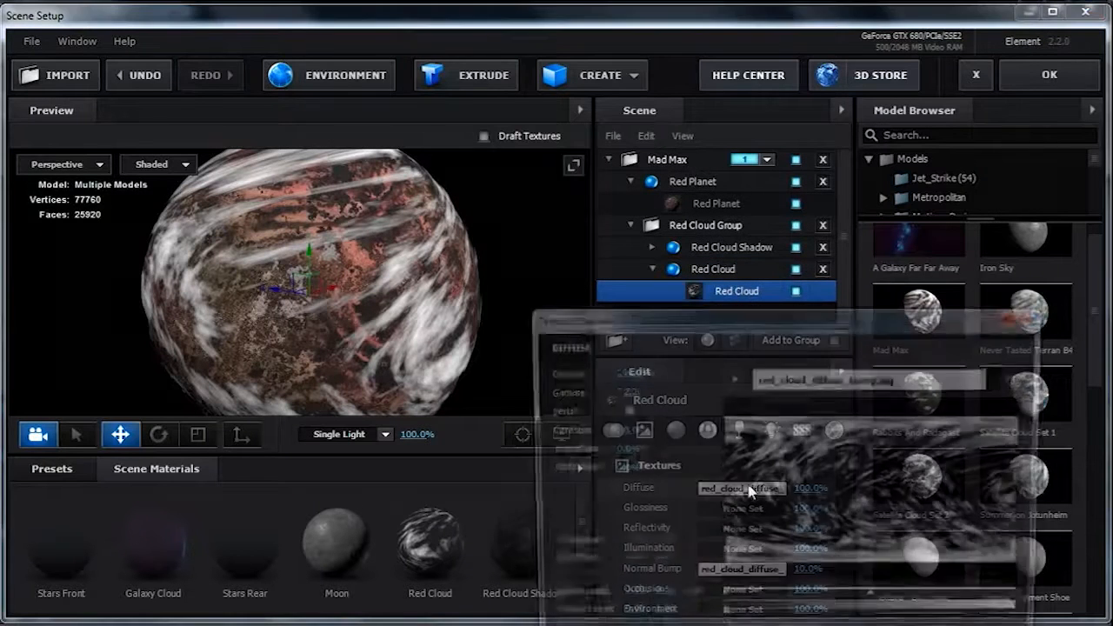
pyautogui.moveTo(722, 602)
pyautogui.mouseDown()
pyautogui.moveTo(838, 617)
pyautogui.moveTo(720, 609)
pyautogui.mouseUp()
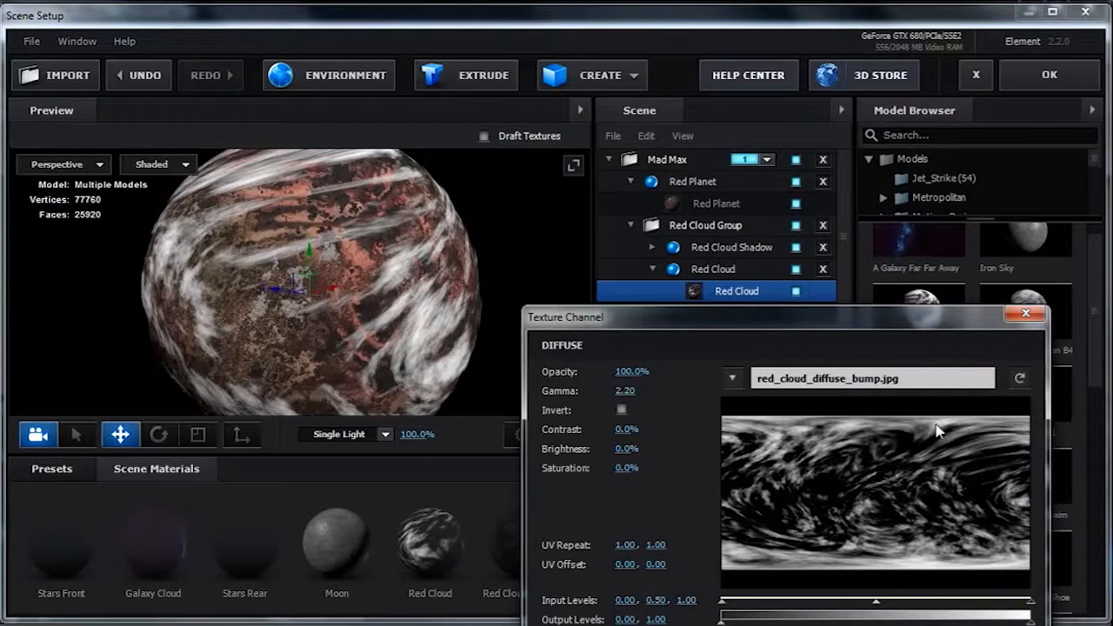
pyautogui.moveTo(909, 315); pyautogui.dragTo(919, 242)
pyautogui.click(993, 600)
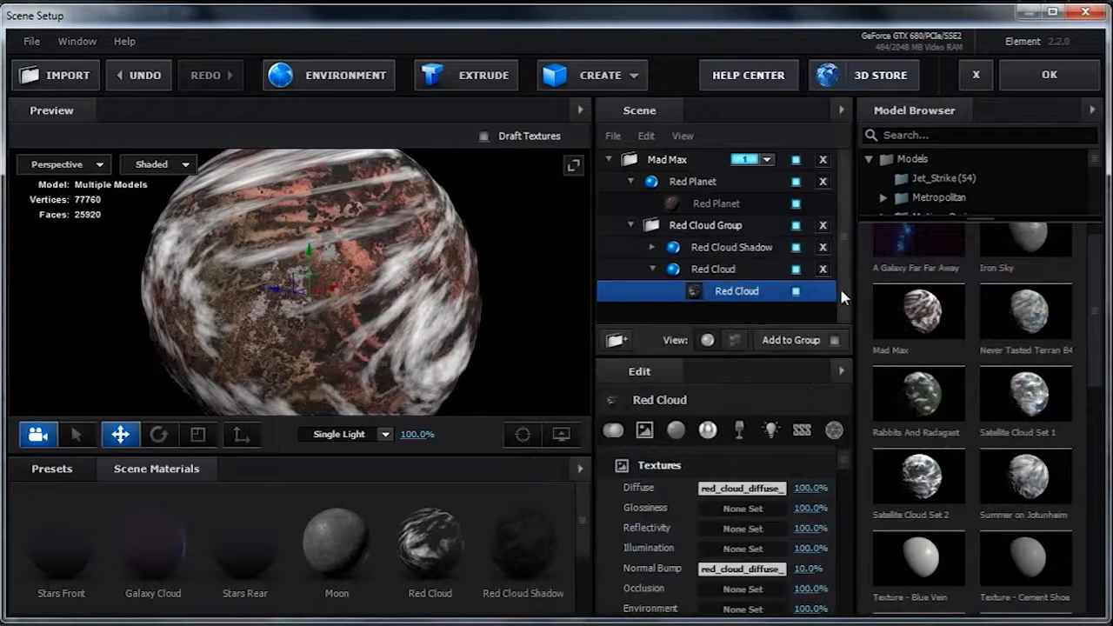
# Collapse the Red Cloud sphere and examine the cloud layer over the planet's surface up close
pyautogui.click(655, 266)
pyautogui.scroll(2, 445, 285)
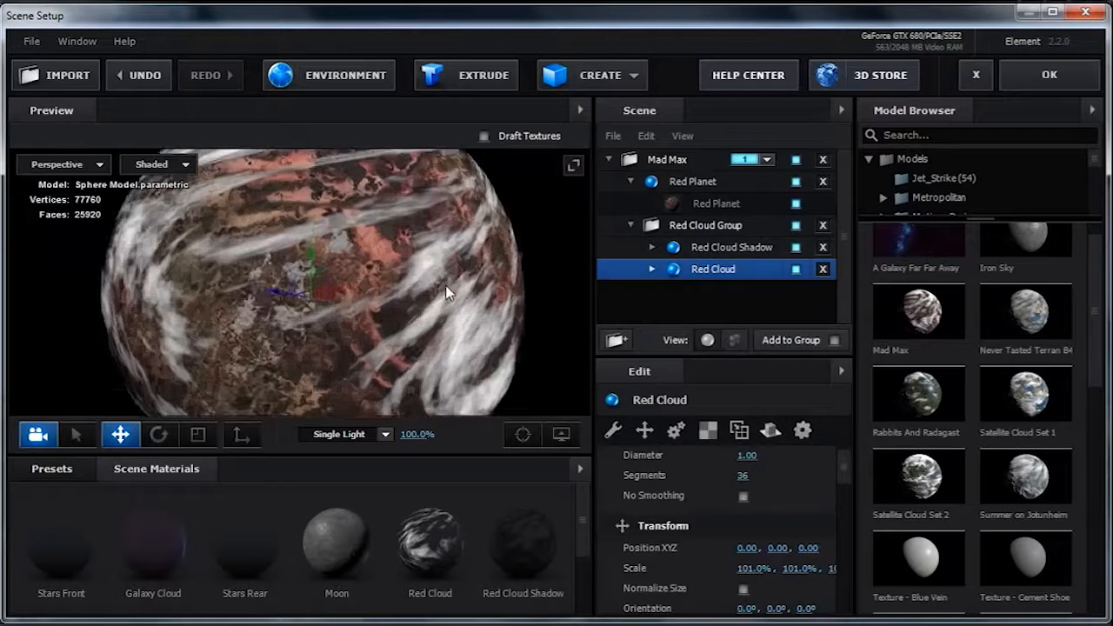
pyautogui.scroll(4, 445, 285)
pyautogui.moveTo(426, 300); pyautogui.dragTo(389, 315)
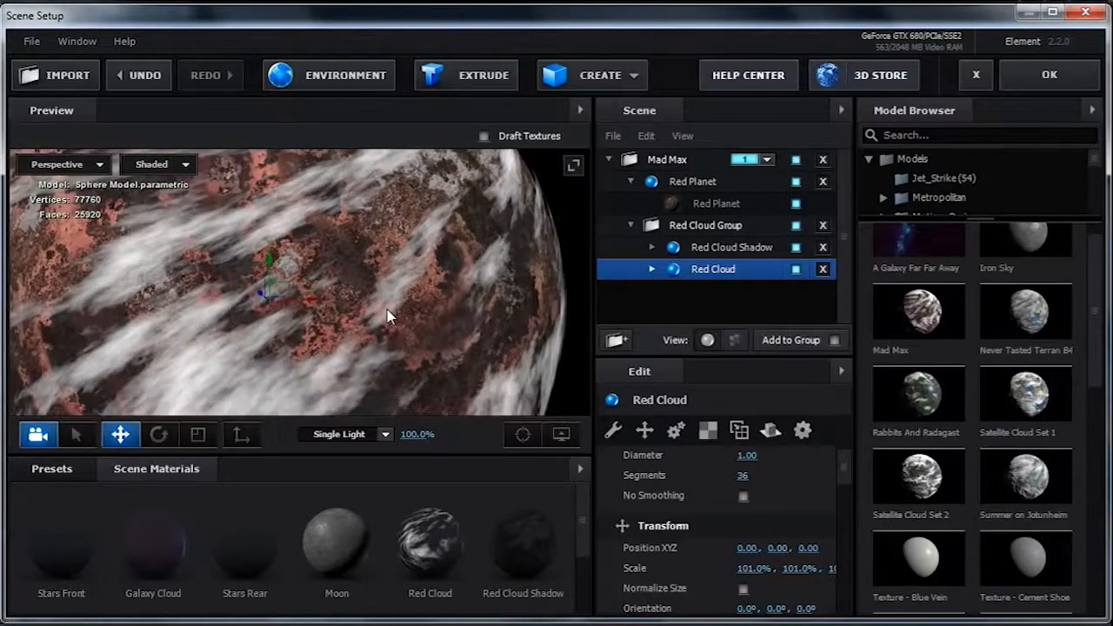
# Inspect the texture slots of the Red Cloud Shadow material, then collapse its sphere
pyautogui.click(652, 249)
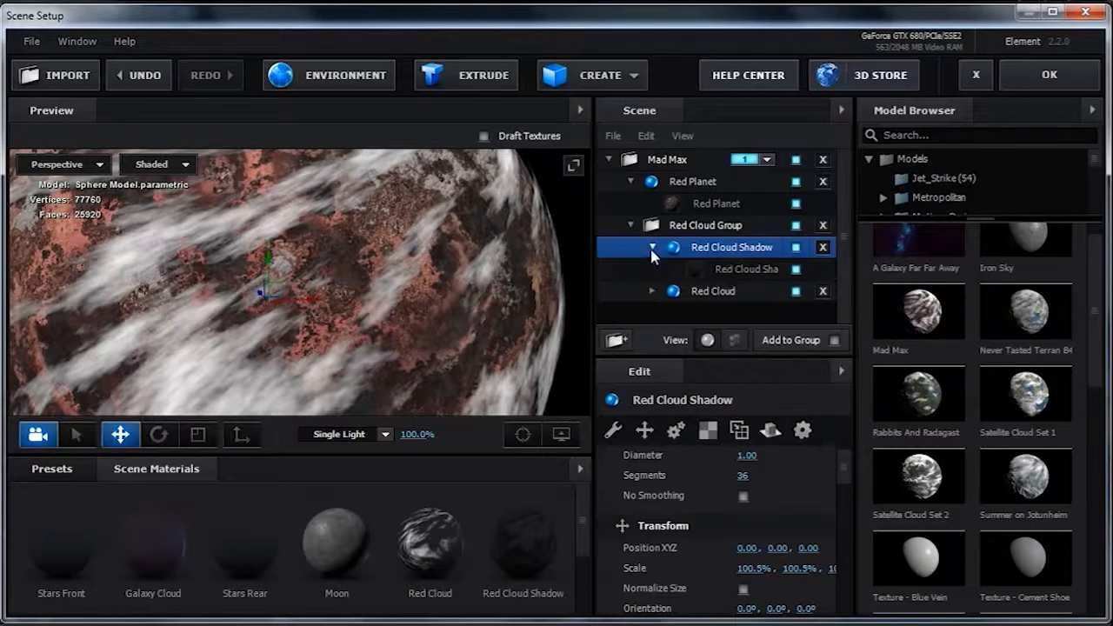
pyautogui.click(730, 275)
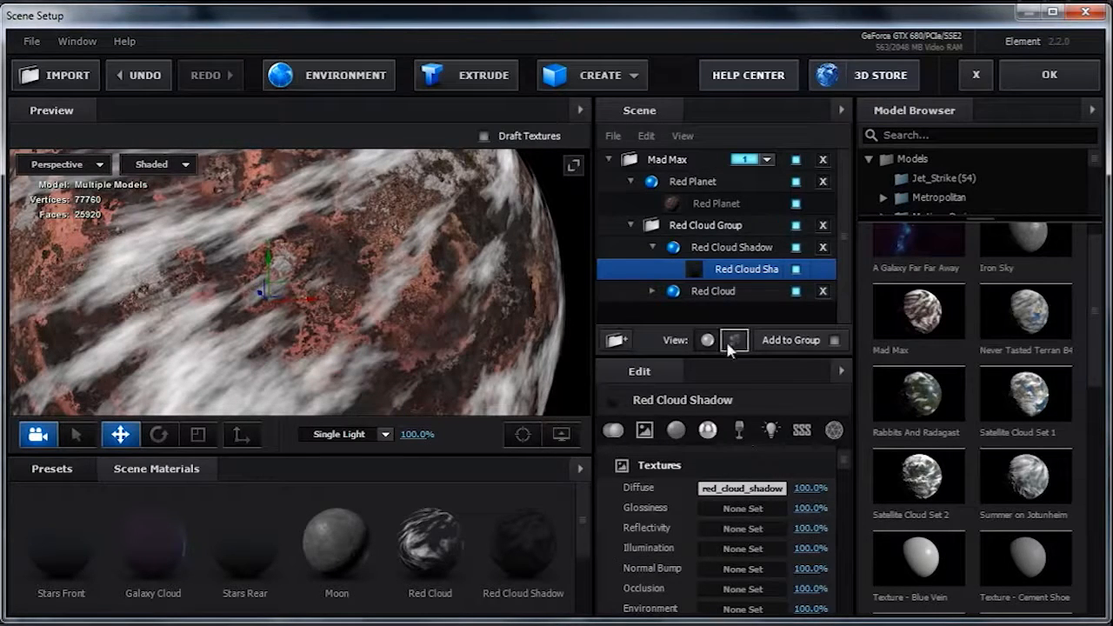
pyautogui.click(651, 246)
# Set the Y orientation of the Red Cloud Shadow sphere to 2° to offset the shadow from the clouds
pyautogui.click(682, 247)
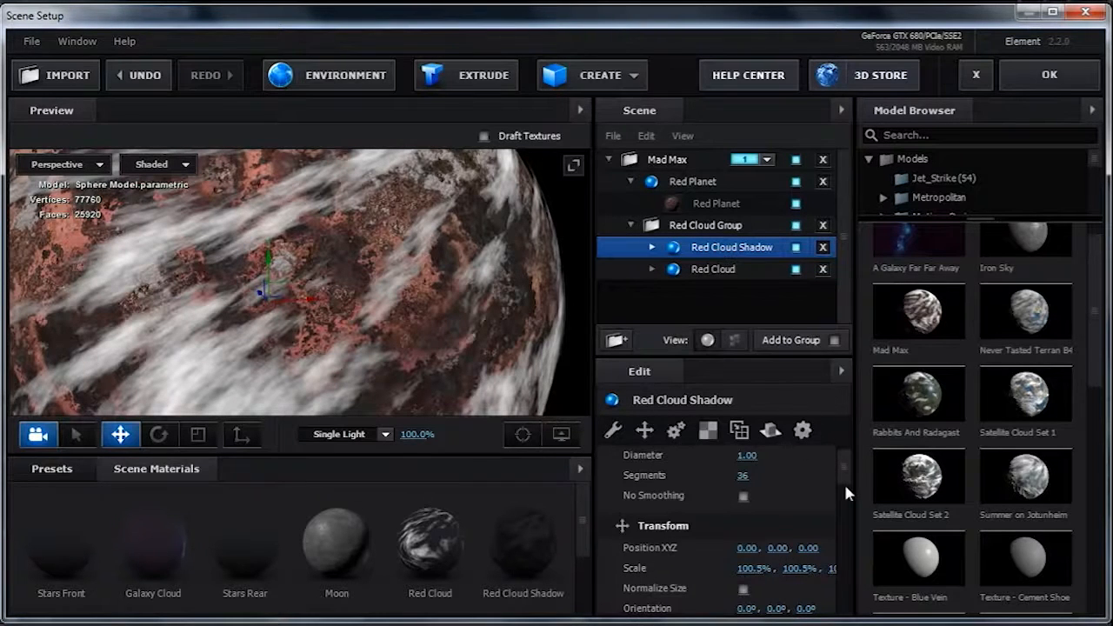
pyautogui.moveTo(843, 474); pyautogui.dragTo(840, 494)
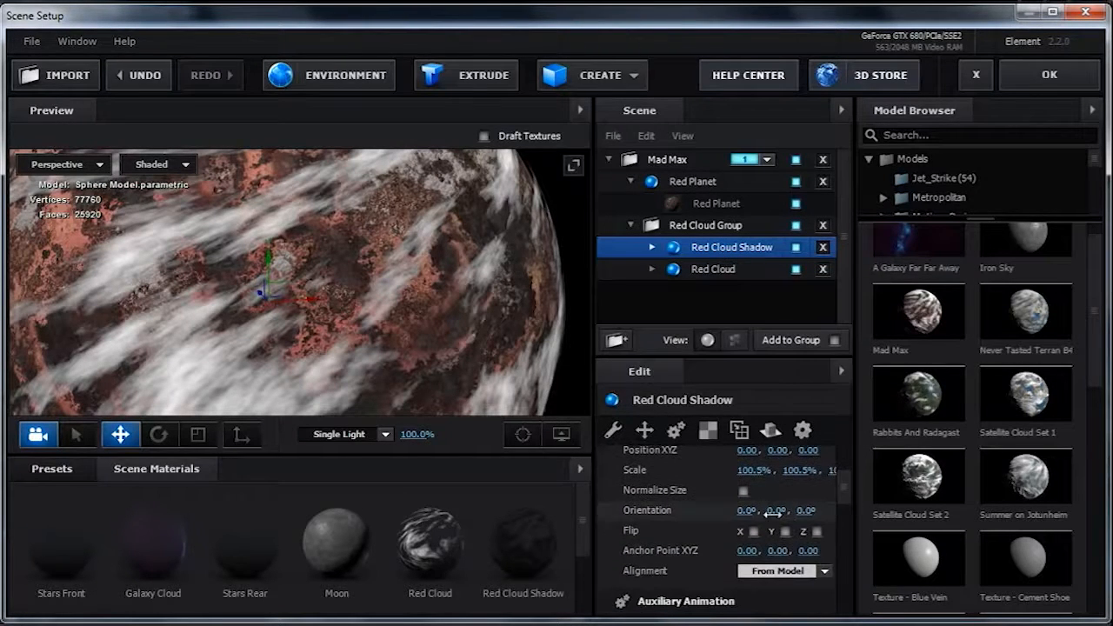
pyautogui.moveTo(777, 514); pyautogui.dragTo(781, 514)
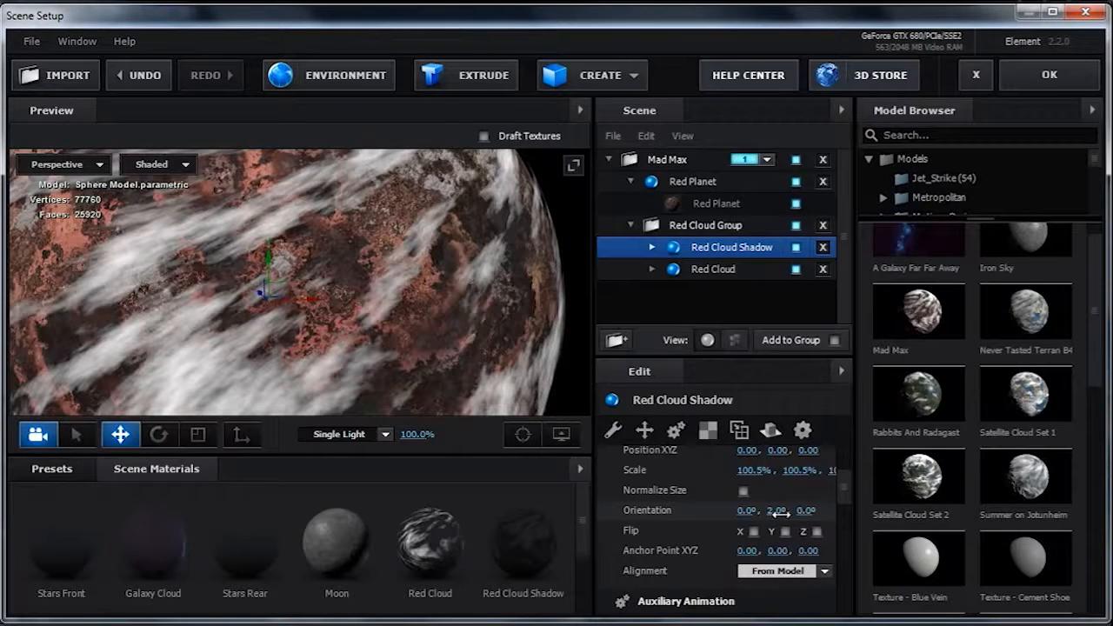
# Set Force Opacity of the Red Cloud Shadow material to 99% and check the darker shadows in the preview
pyautogui.click(651, 247)
pyautogui.click(695, 269)
pyautogui.moveTo(839, 461); pyautogui.dragTo(846, 574)
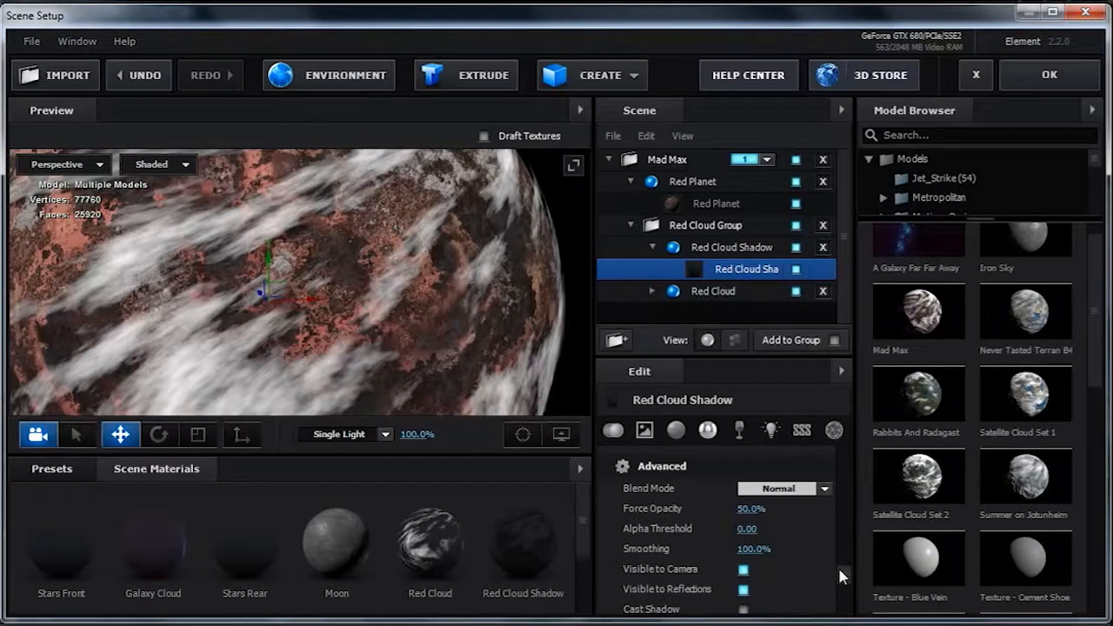
pyautogui.moveTo(776, 521); pyautogui.dragTo(836, 526)
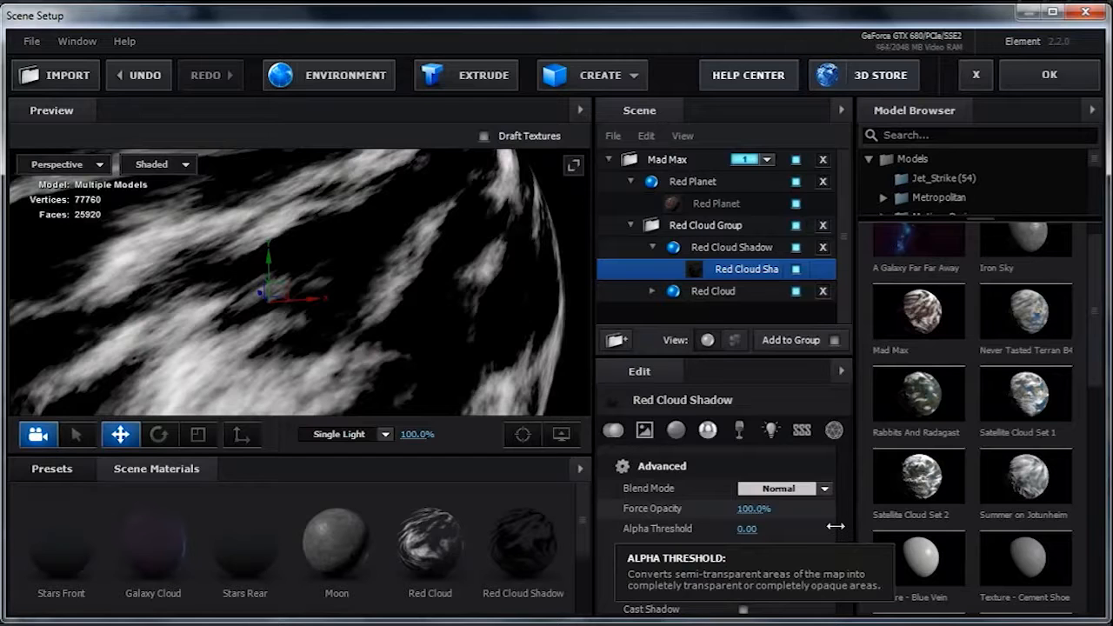
pyautogui.click(750, 509)
pyautogui.write('99')
pyautogui.press('Return')
pyautogui.moveTo(513, 356); pyautogui.dragTo(453, 301)
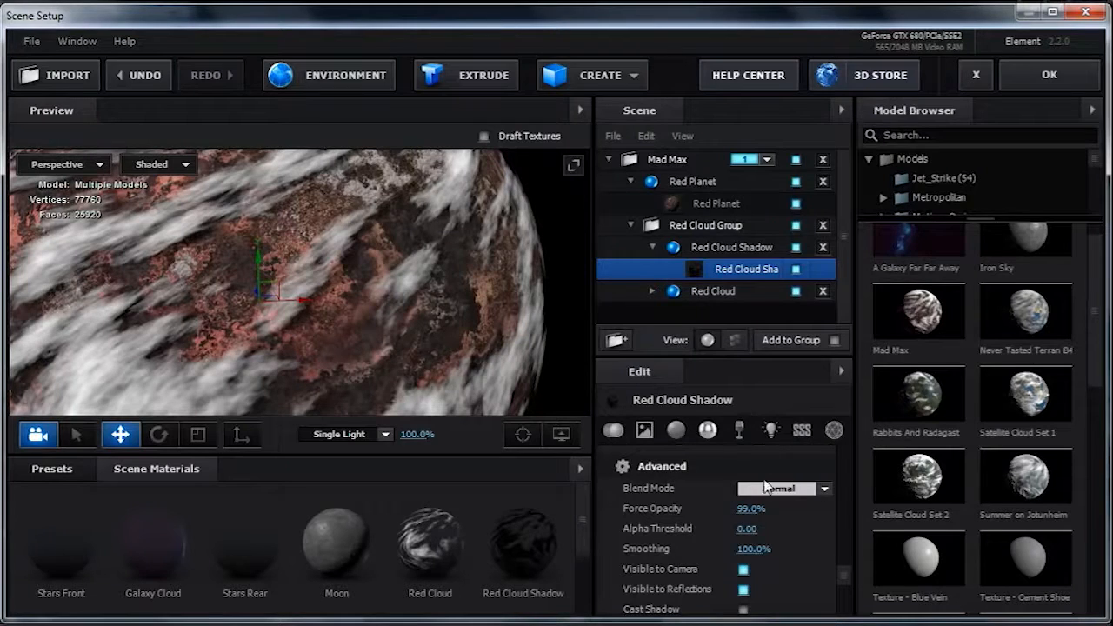
# Collapse the Red Cloud Shadow sphere and set its Y orientation to 3°
pyautogui.moveTo(842, 575); pyautogui.dragTo(841, 447)
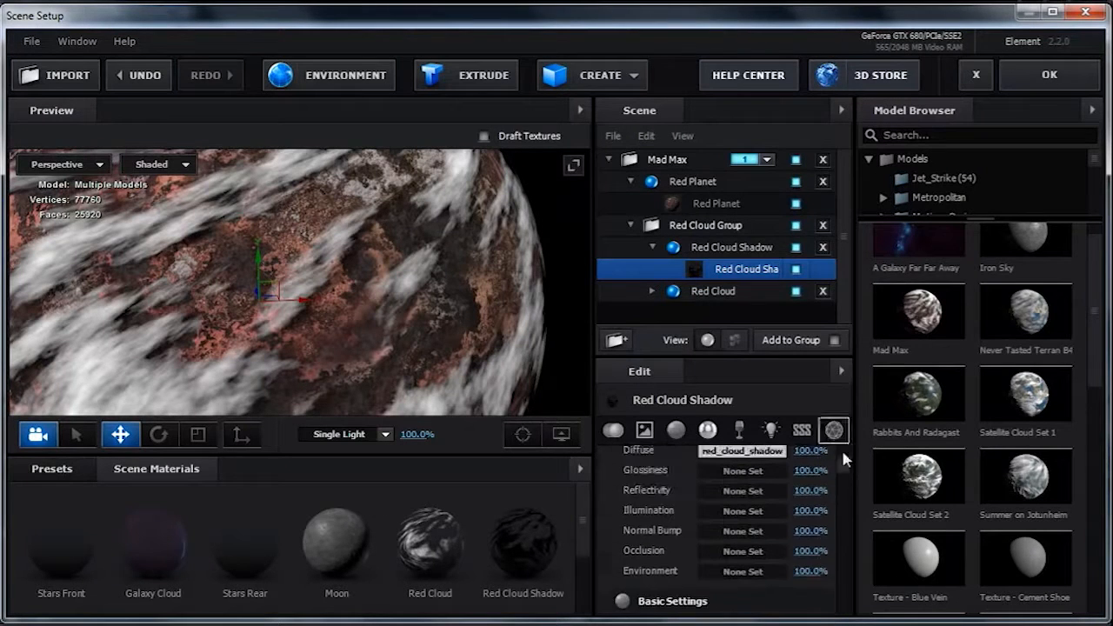
pyautogui.click(652, 246)
pyautogui.click(697, 251)
pyautogui.moveTo(776, 513); pyautogui.dragTo(776, 513)
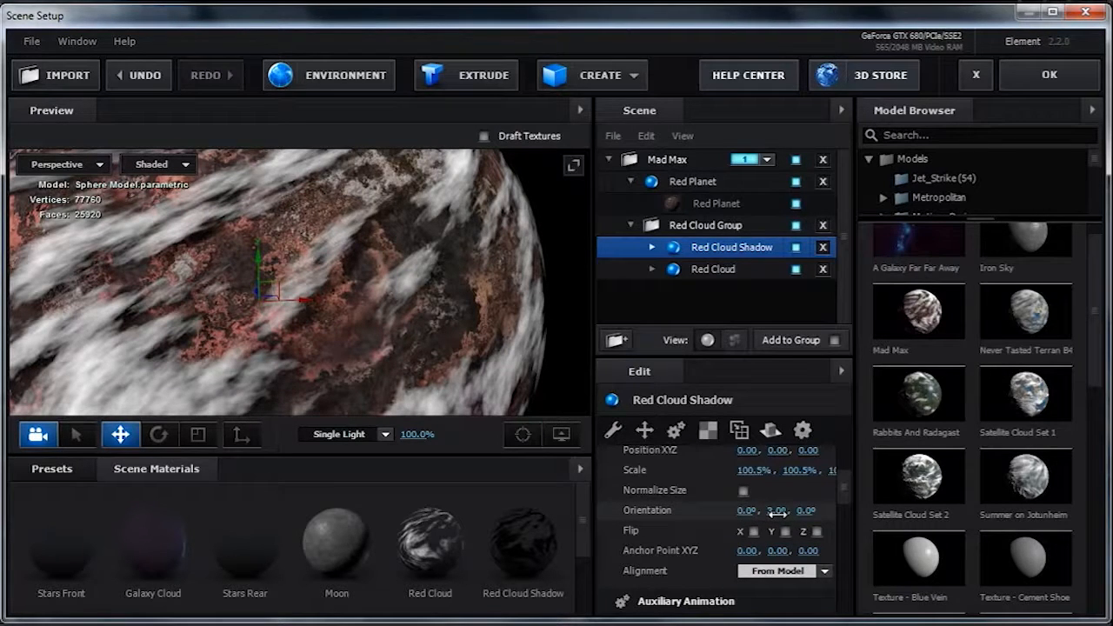
# Collapse the Red Cloud Group and adjust its Y orientation to rotate the clouds and their shadows together
pyautogui.moveTo(778, 514); pyautogui.dragTo(777, 513)
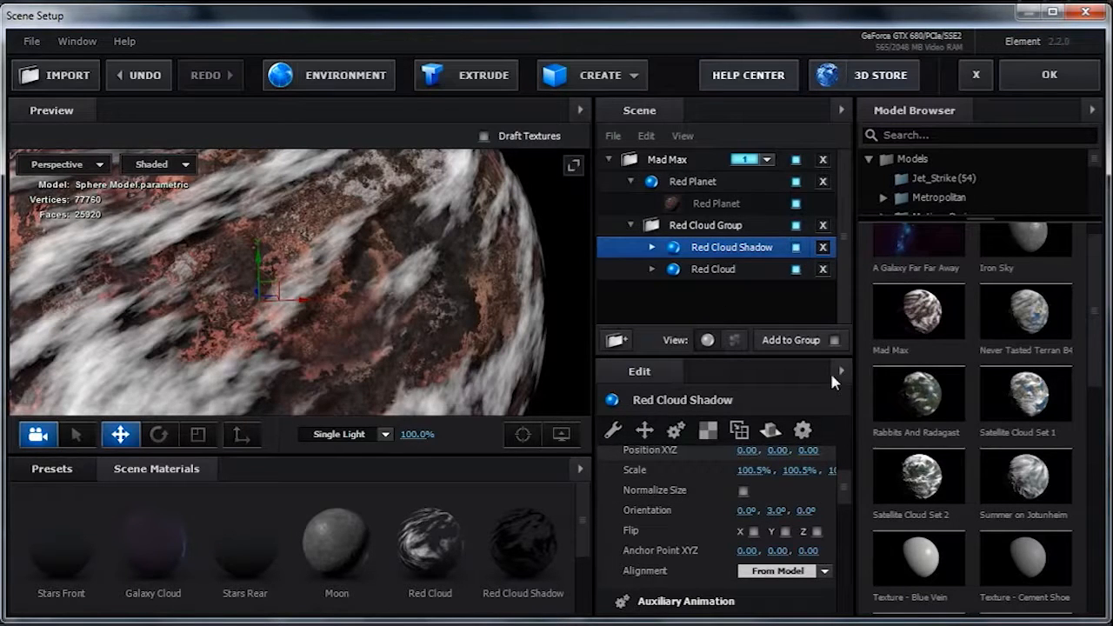
pyautogui.click(629, 225)
pyautogui.click(681, 228)
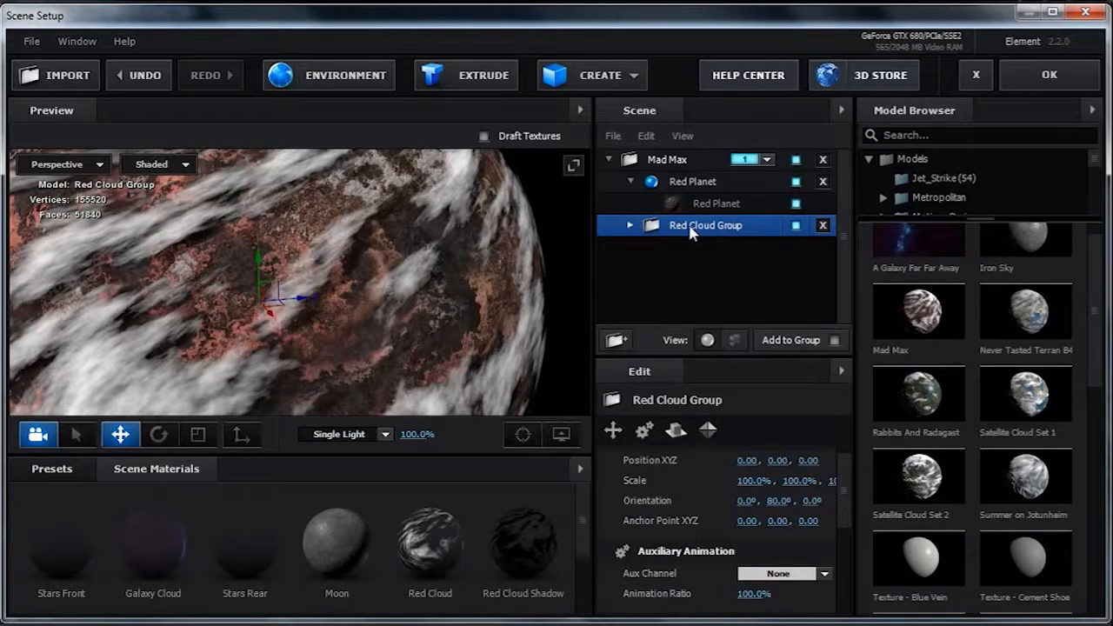
pyautogui.scroll(1, 845, 501)
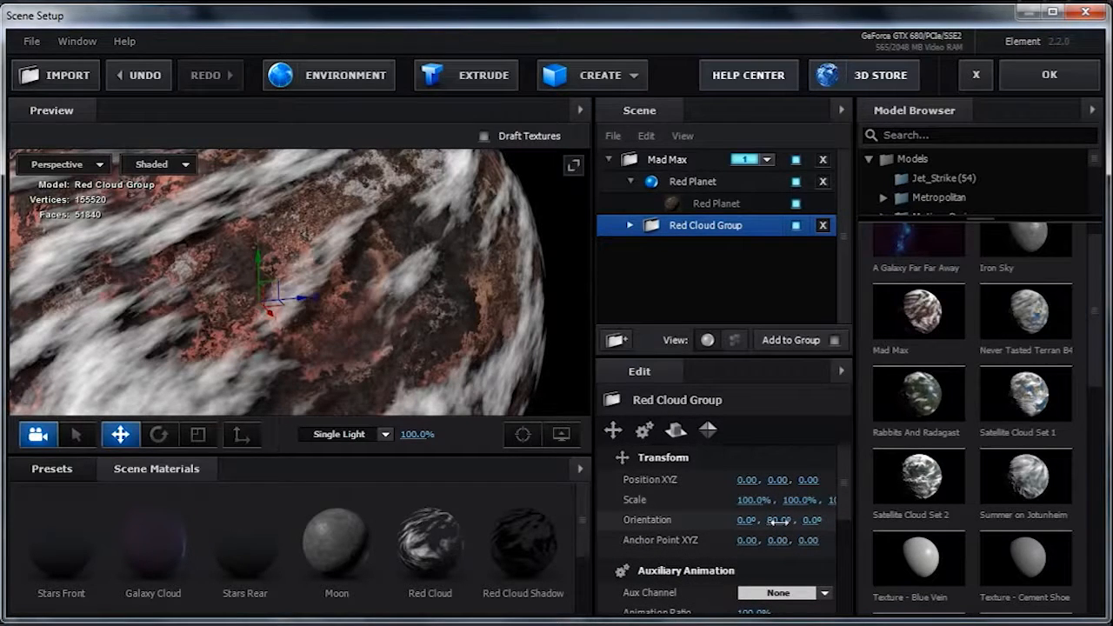
pyautogui.moveTo(776, 521)
pyautogui.mouseDown()
pyautogui.moveTo(800, 523)
pyautogui.moveTo(789, 533)
pyautogui.mouseUp()
# Hide the Red Cloud Group and examine the bare surface of the Red Planet sphere
pyautogui.click(628, 181)
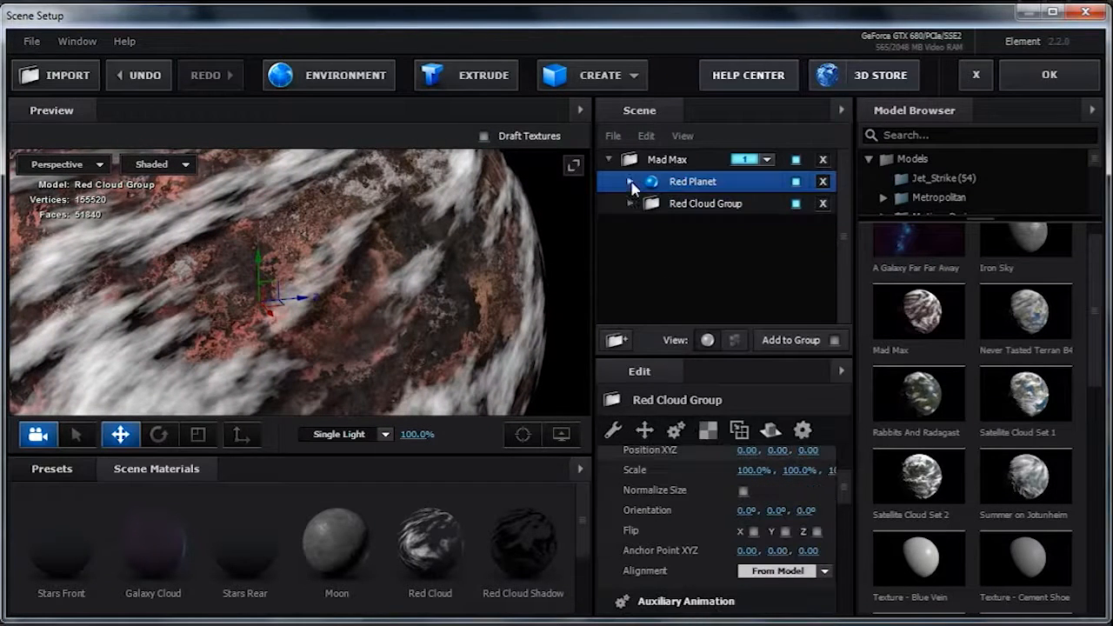
pyautogui.click(796, 203)
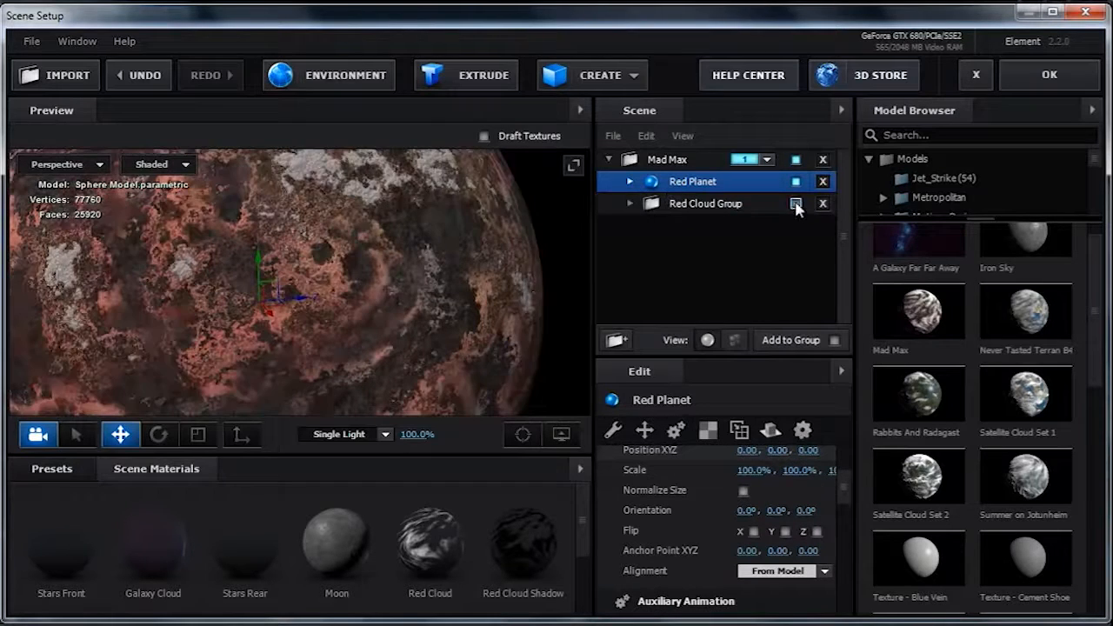
pyautogui.moveTo(455, 304); pyautogui.dragTo(406, 345)
pyautogui.scroll(-3, 418, 304)
pyautogui.scroll(3, 420, 338)
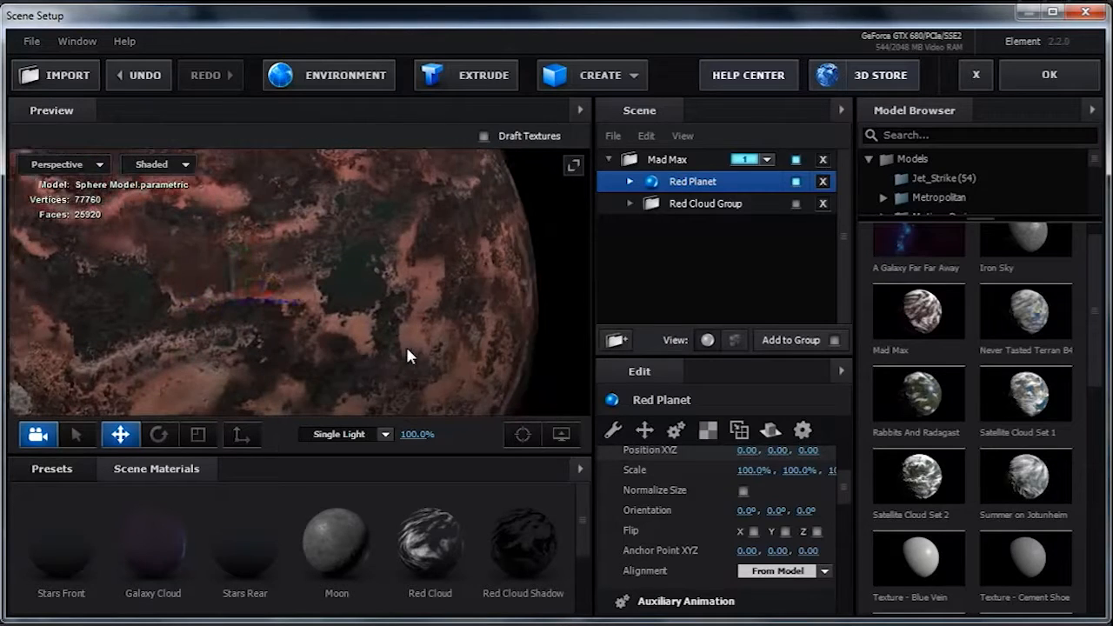
pyautogui.scroll(2, 407, 346)
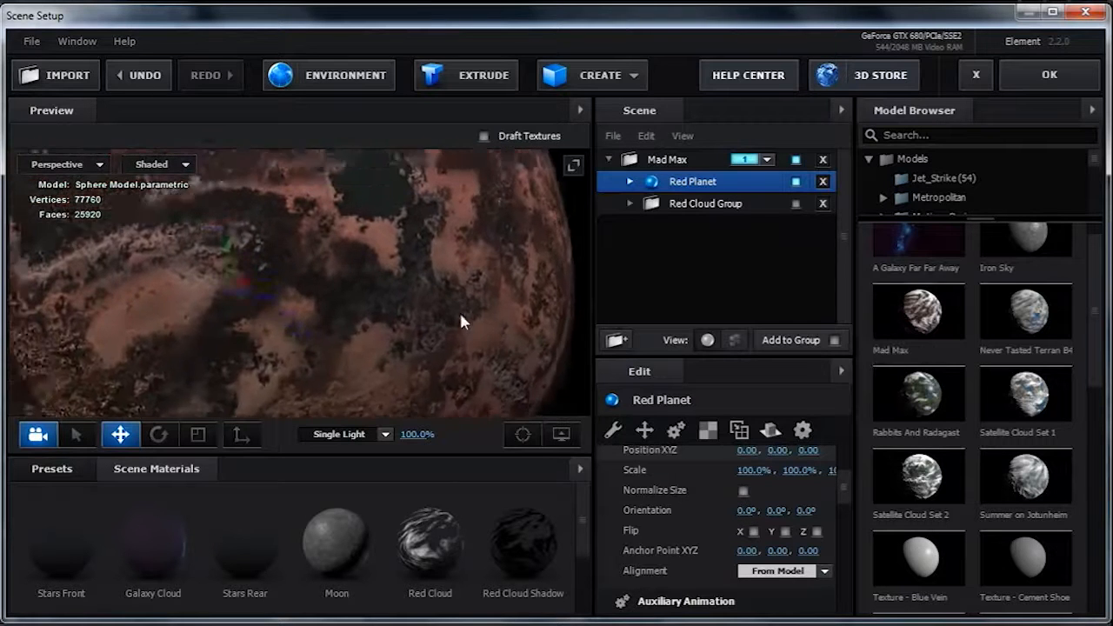
# Expand the Red Planet sphere and inspect the red_ocean_mask texture in its material's Reflectivity slot
pyautogui.click(630, 182)
pyautogui.click(708, 203)
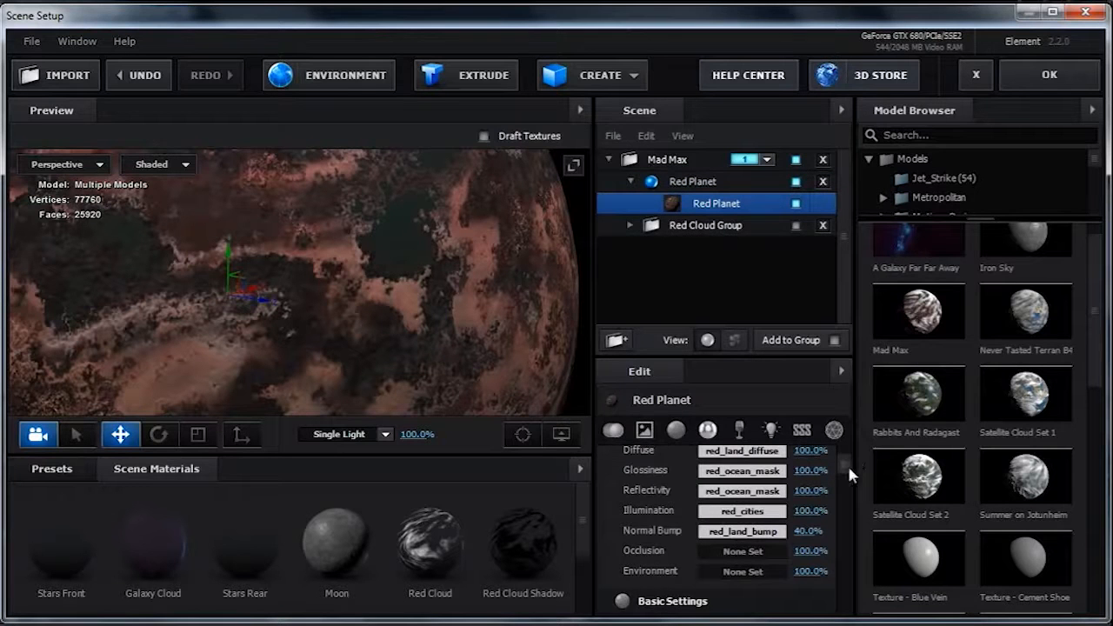
pyautogui.click(741, 494)
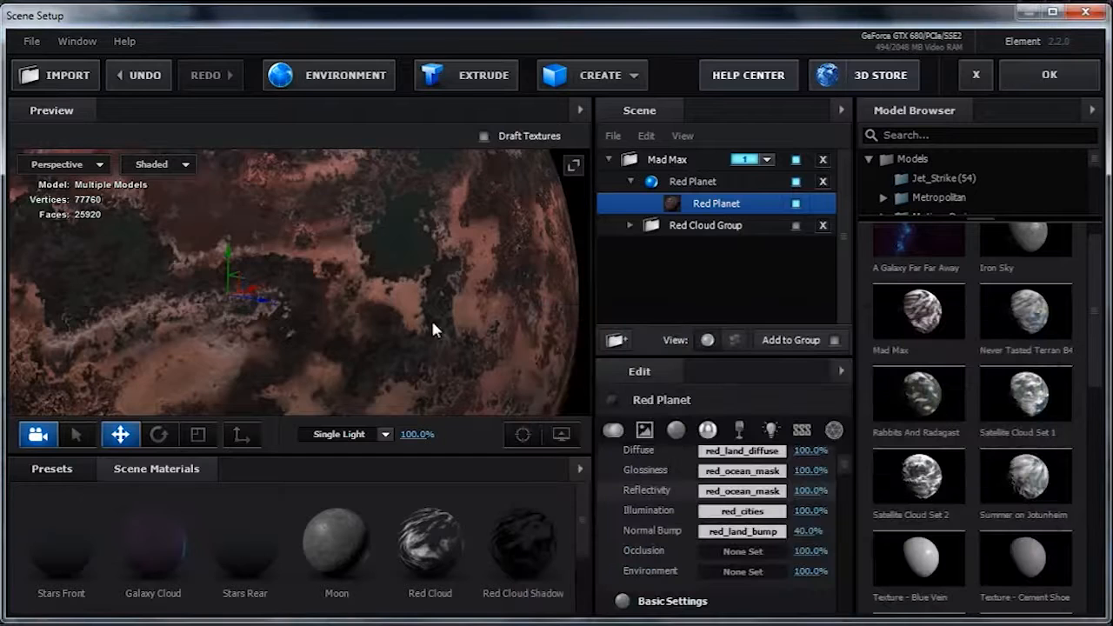
# Examine the Red Planet's surface from several angles, up close and from afar, for reflections in the ocean areas
pyautogui.moveTo(430, 317); pyautogui.dragTo(399, 323)
pyautogui.scroll(-3, 399, 323)
pyautogui.moveTo(388, 299); pyautogui.dragTo(461, 339, button='middle')
pyautogui.moveTo(445, 322); pyautogui.dragTo(345, 342)
pyautogui.scroll(6, 439, 361)
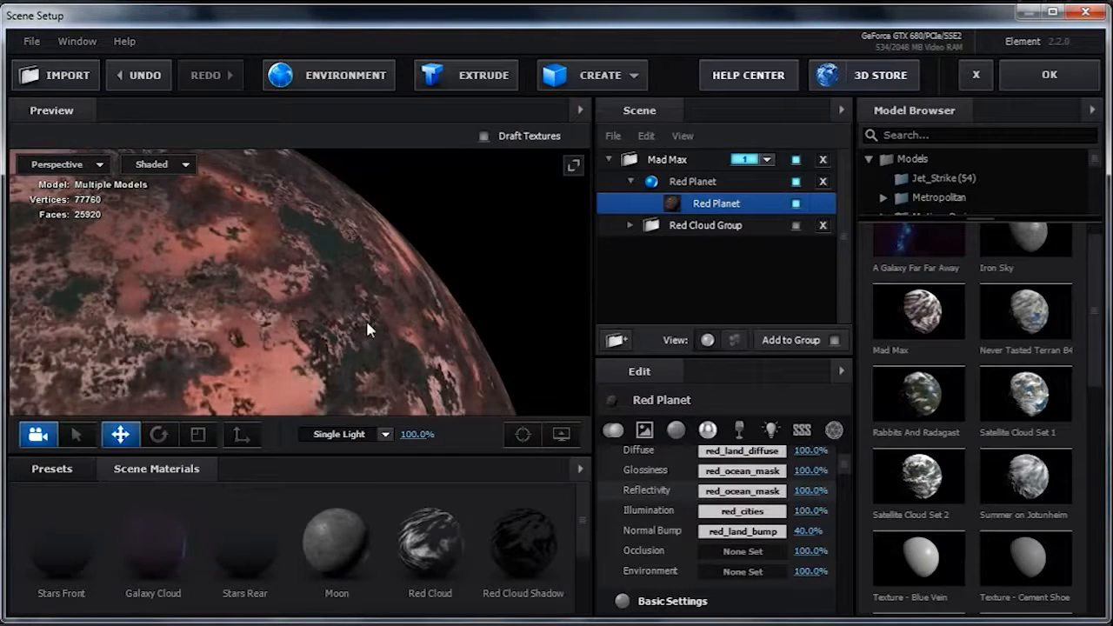
pyautogui.rightClick(371, 324)
pyautogui.click(310, 318)
pyautogui.moveTo(311, 318); pyautogui.dragTo(375, 282)
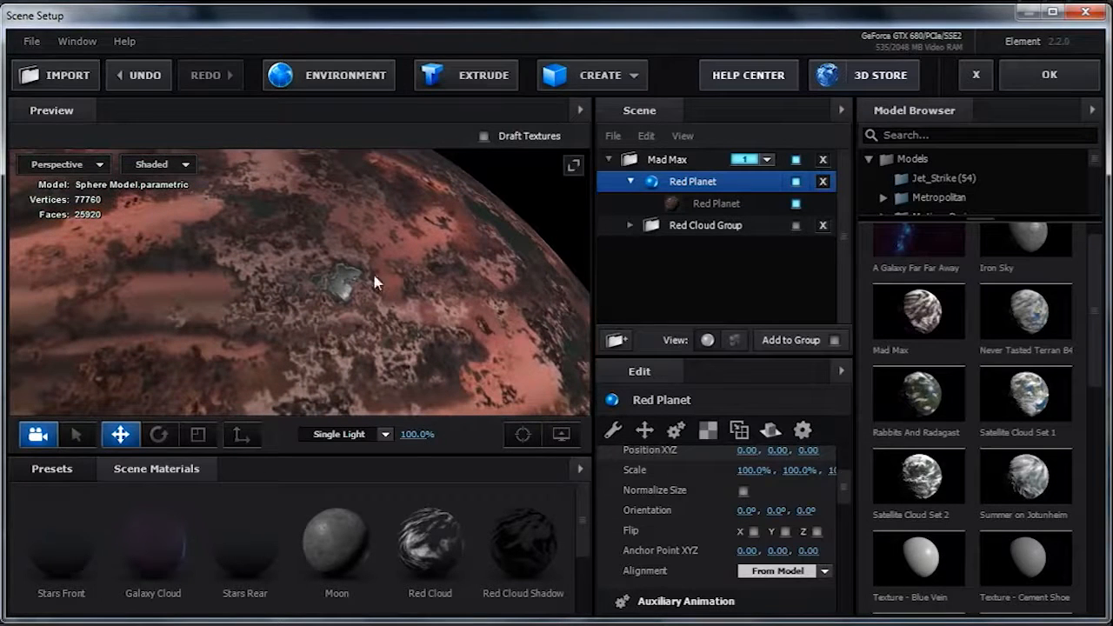
pyautogui.moveTo(429, 328)
pyautogui.mouseDown()
pyautogui.moveTo(455, 331)
pyautogui.moveTo(426, 266)
pyautogui.moveTo(374, 330)
pyautogui.moveTo(465, 319)
pyautogui.moveTo(423, 312)
pyautogui.mouseUp()
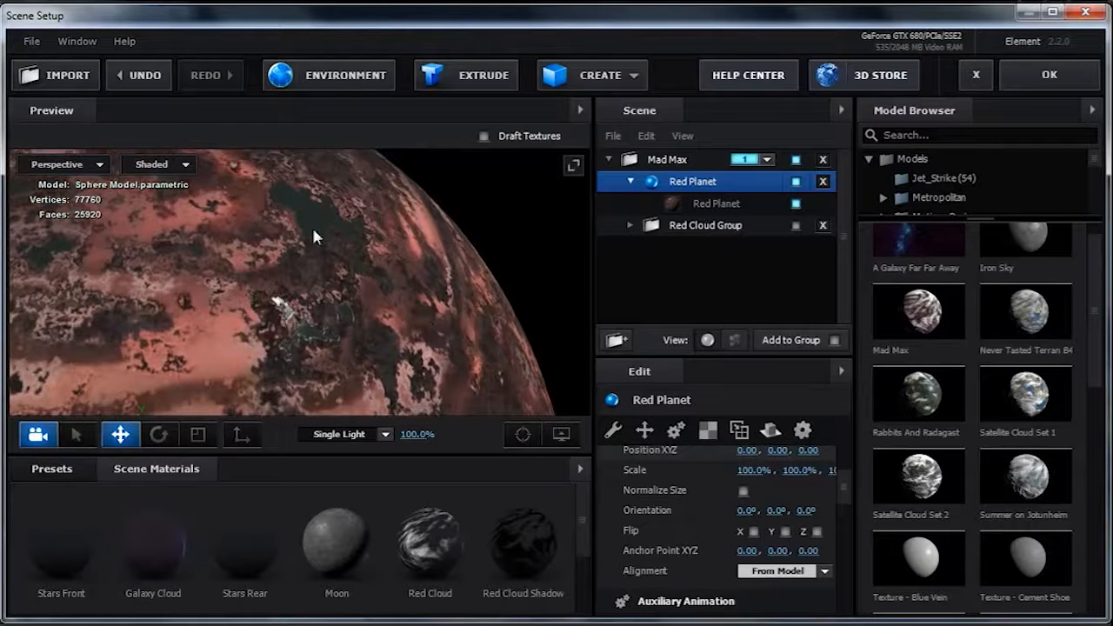
pyautogui.scroll(-5, 419, 290)
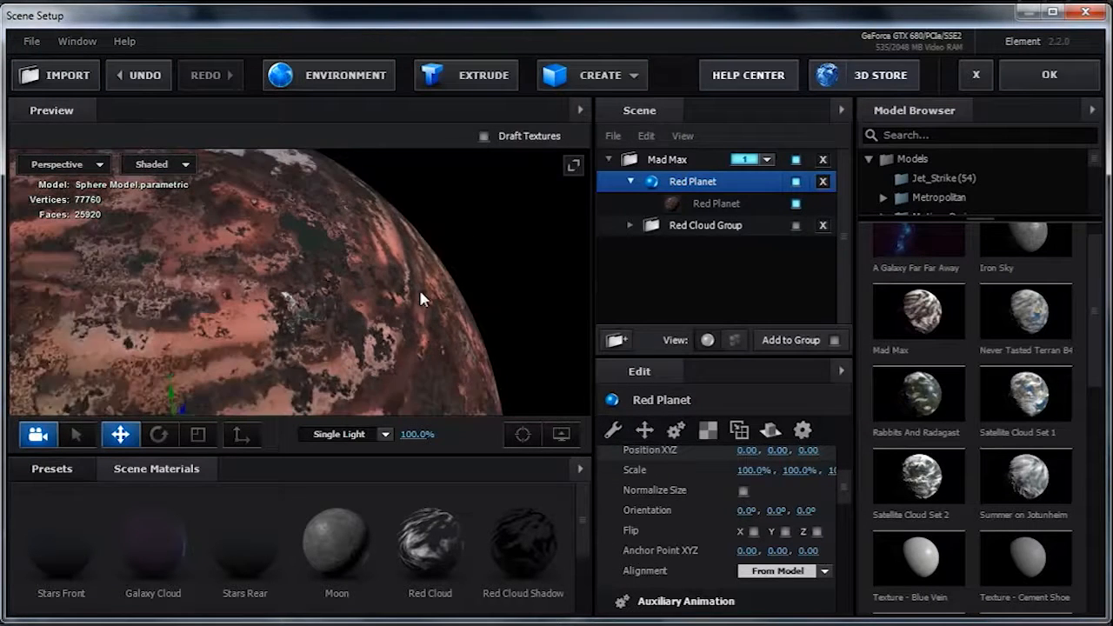
pyautogui.scroll(-2, 402, 306)
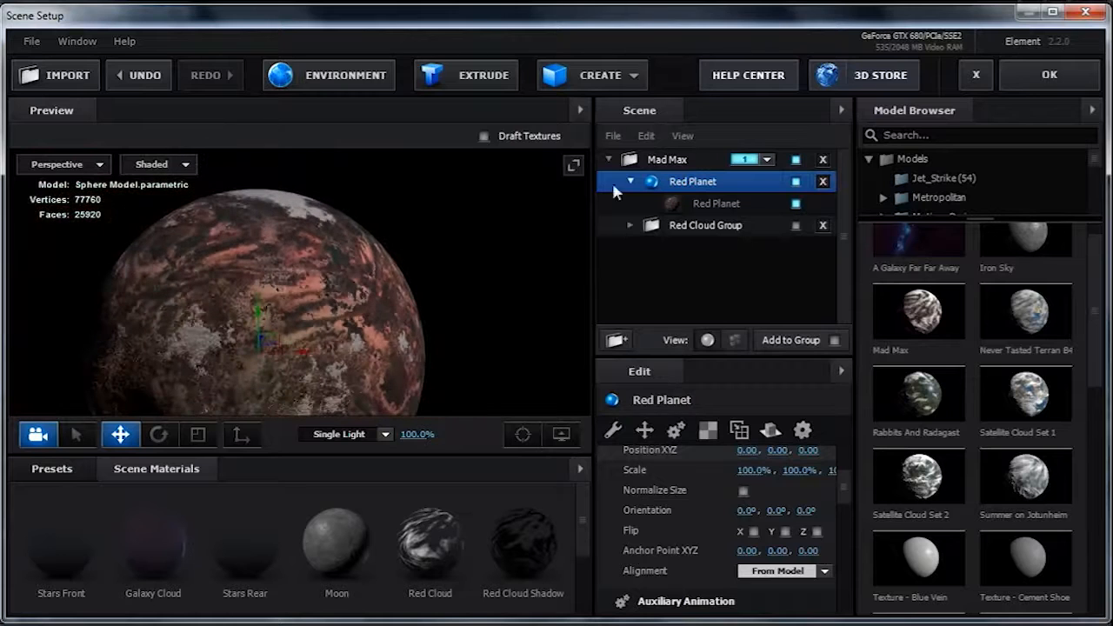
# Remove the Mad Max model from the scene and load the Satellite Cloud Set 1 planet
pyautogui.click(822, 160)
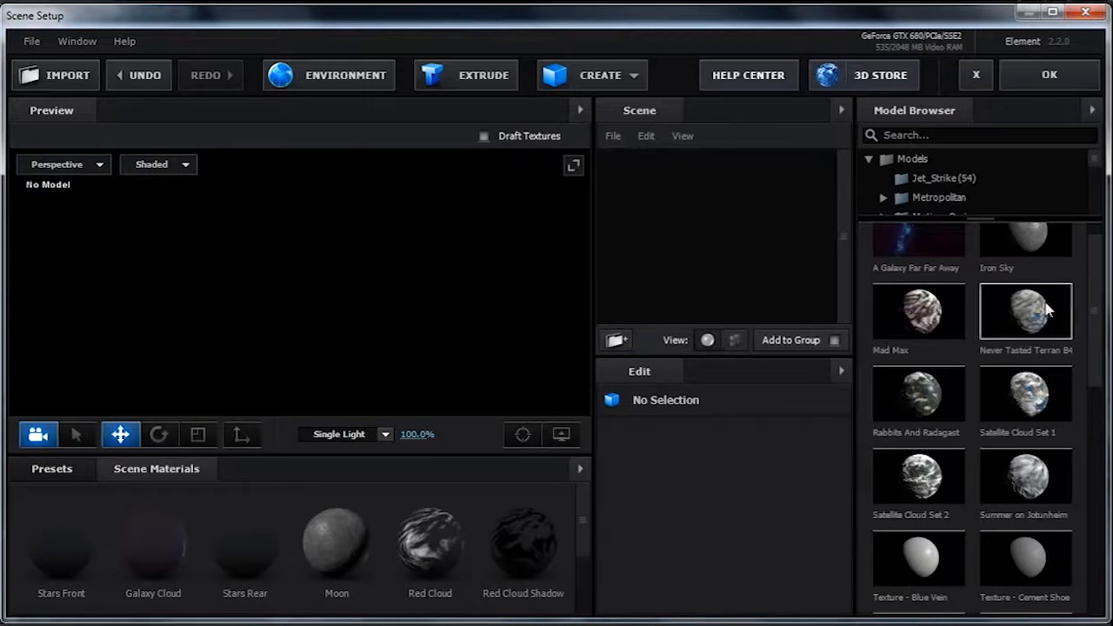
pyautogui.moveTo(1097, 312); pyautogui.dragTo(1102, 345)
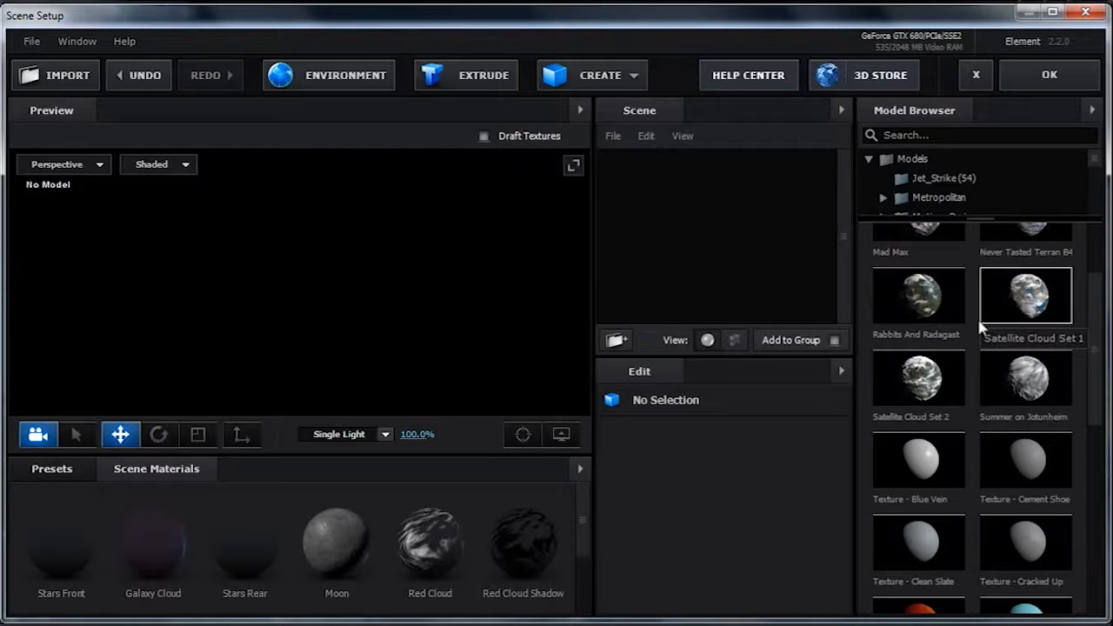
pyautogui.scroll(1, 1091, 361)
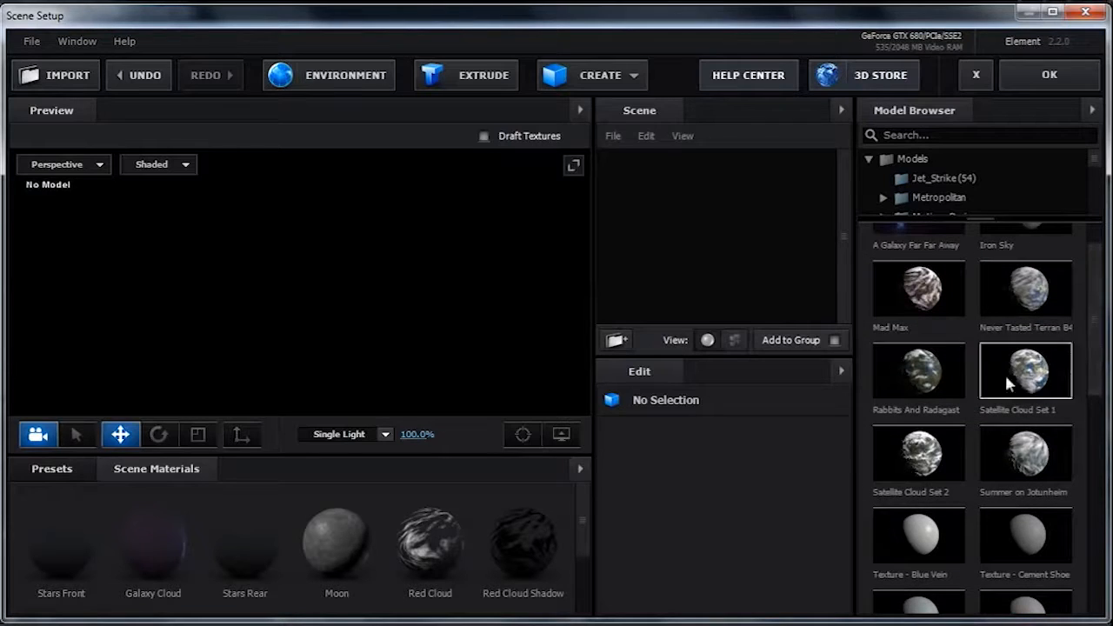
pyautogui.scroll(-1, 1094, 369)
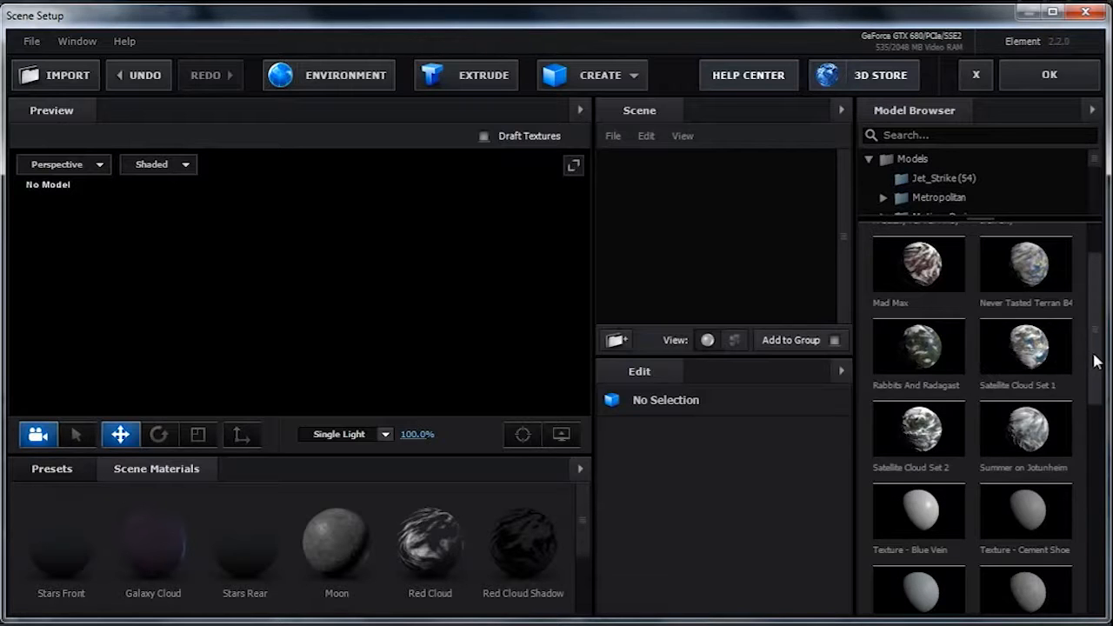
pyautogui.click(1041, 363)
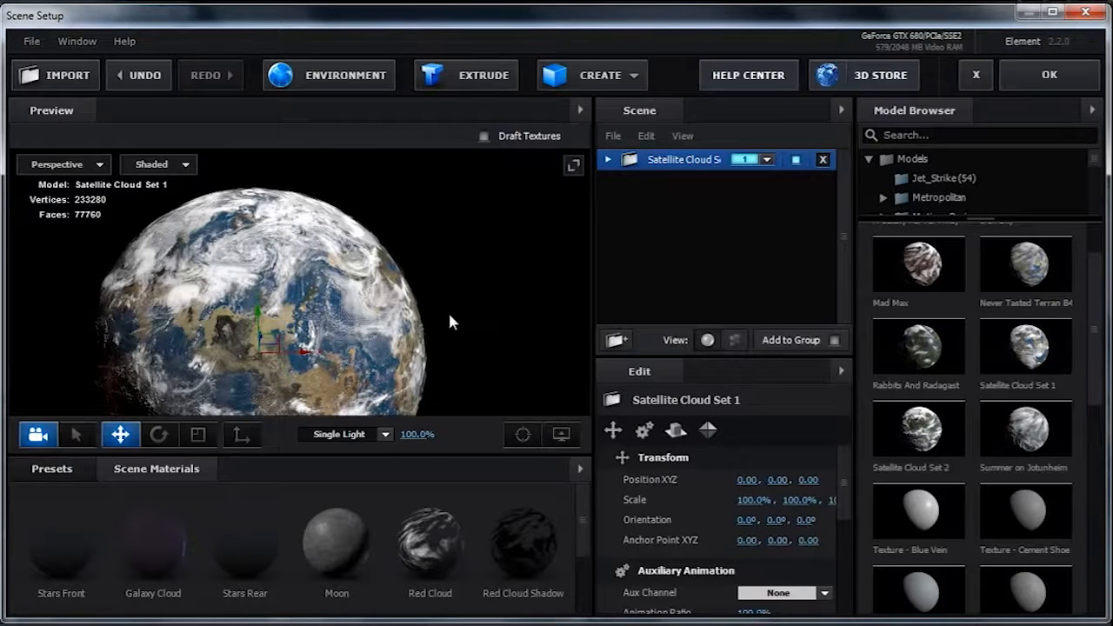
# Examine the clouds and land detail of the Satellite Cloud Set 1 planet from several angles and distances
pyautogui.scroll(-2, 448, 313)
pyautogui.moveTo(447, 313); pyautogui.dragTo(506, 238, button='middle')
pyautogui.moveTo(466, 290); pyautogui.dragTo(407, 309)
pyautogui.scroll(2, 407, 309)
pyautogui.moveTo(407, 308); pyautogui.dragTo(459, 302, button='middle')
pyautogui.moveTo(455, 309); pyautogui.dragTo(454, 332)
pyautogui.scroll(2, 453, 301)
pyautogui.scroll(2, 434, 292)
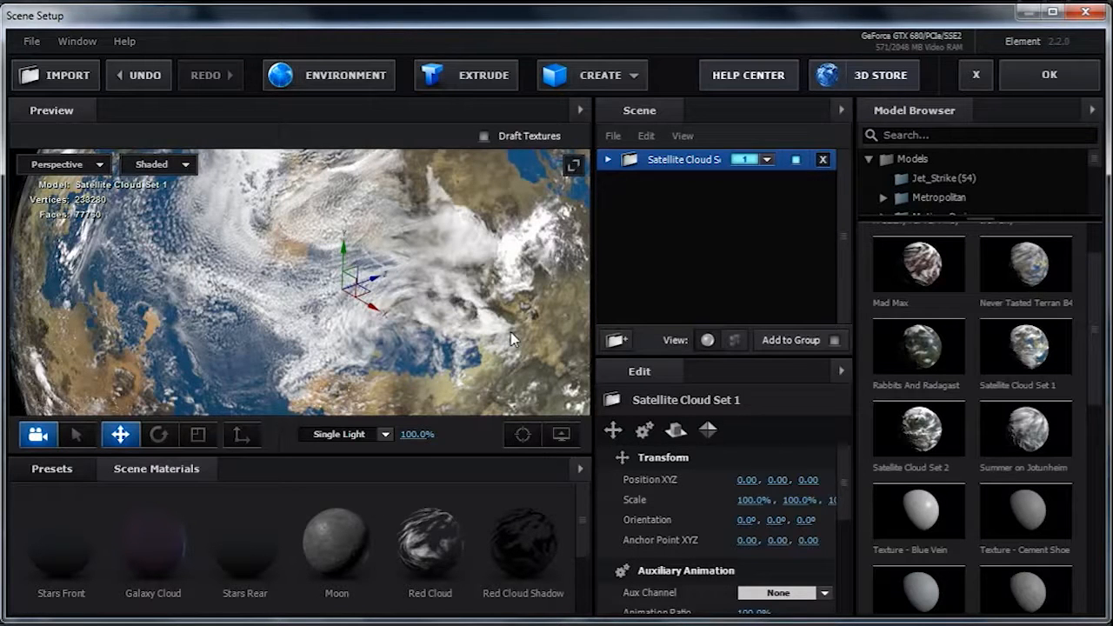
pyautogui.moveTo(510, 332); pyautogui.dragTo(480, 339)
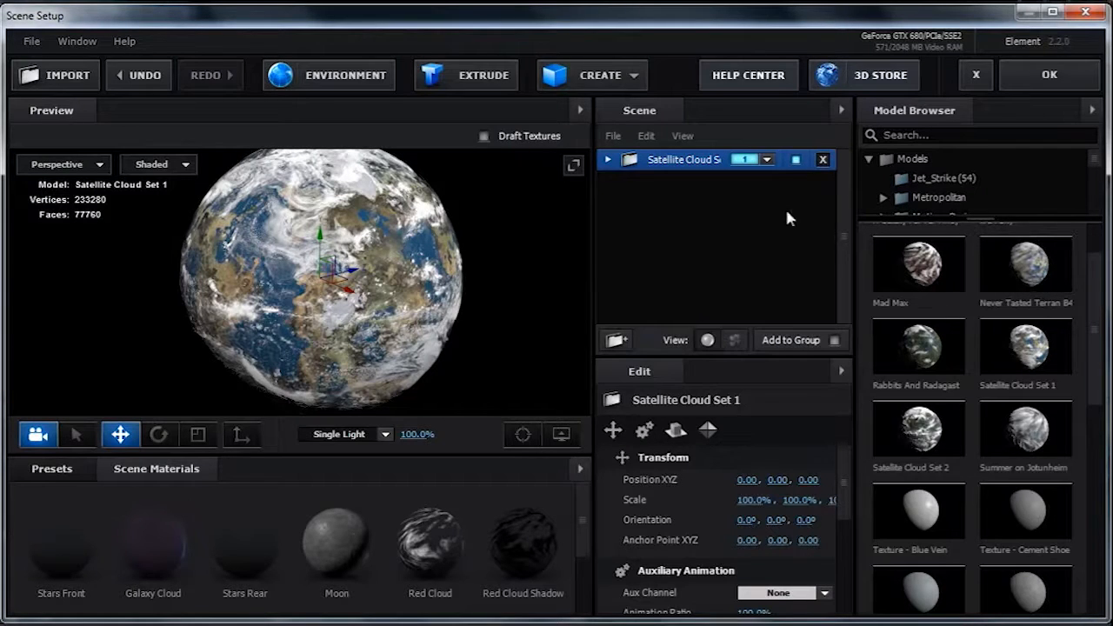
# Remove Satellite Cloud Set 1 from the scene and load the Texture - Jade Helm planet
pyautogui.click(823, 160)
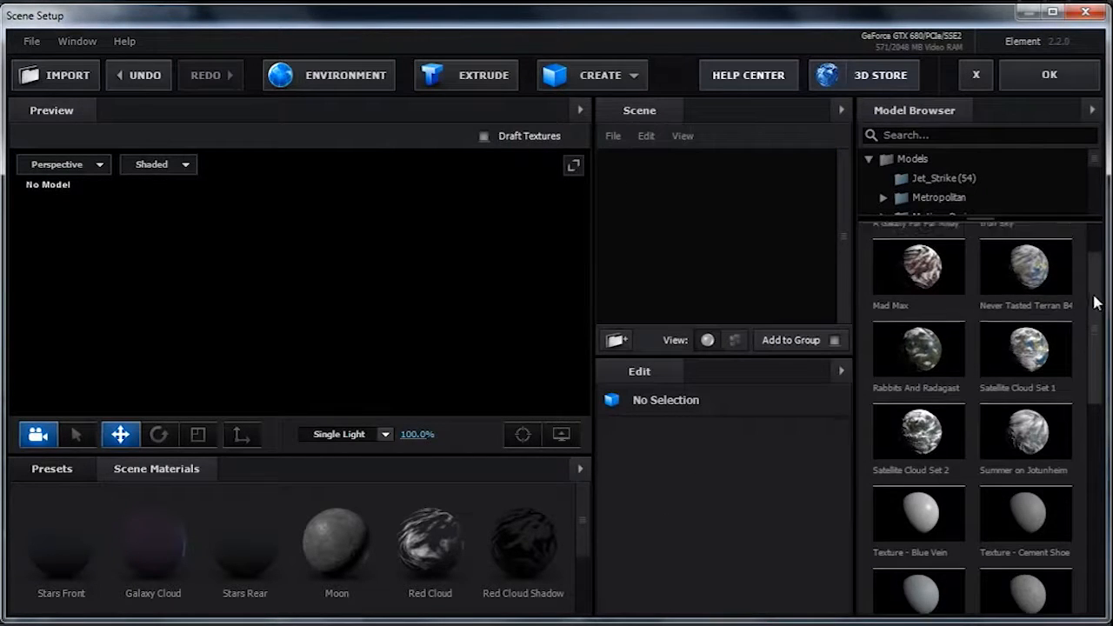
pyautogui.scroll(-3, 1097, 374)
pyautogui.moveTo(1102, 384); pyautogui.dragTo(1102, 477)
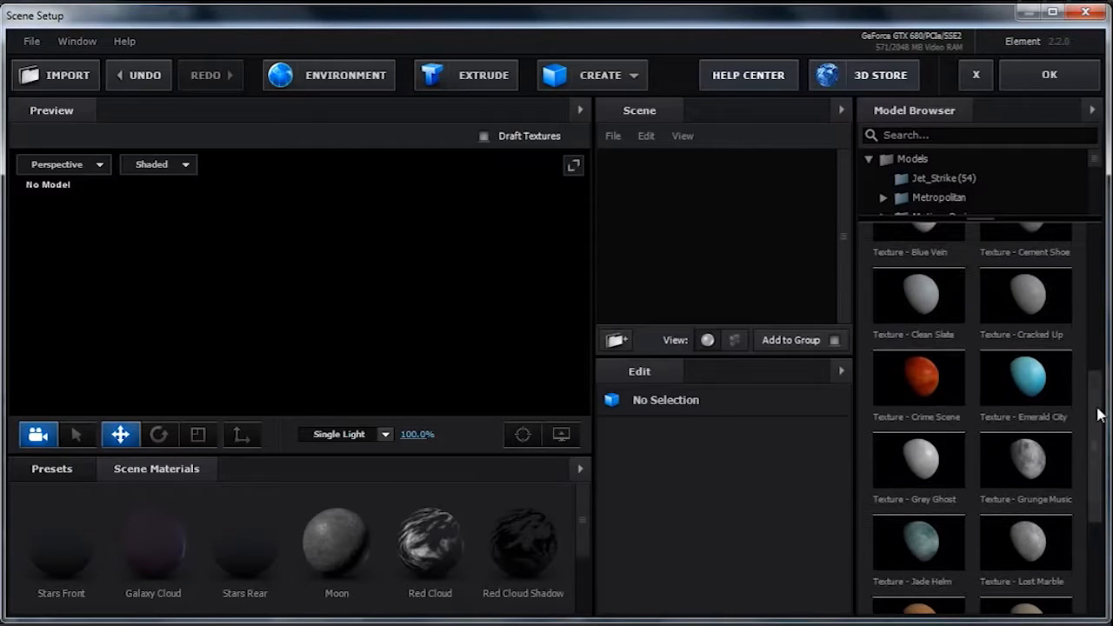
pyautogui.moveTo(1094, 423); pyautogui.dragTo(1094, 408)
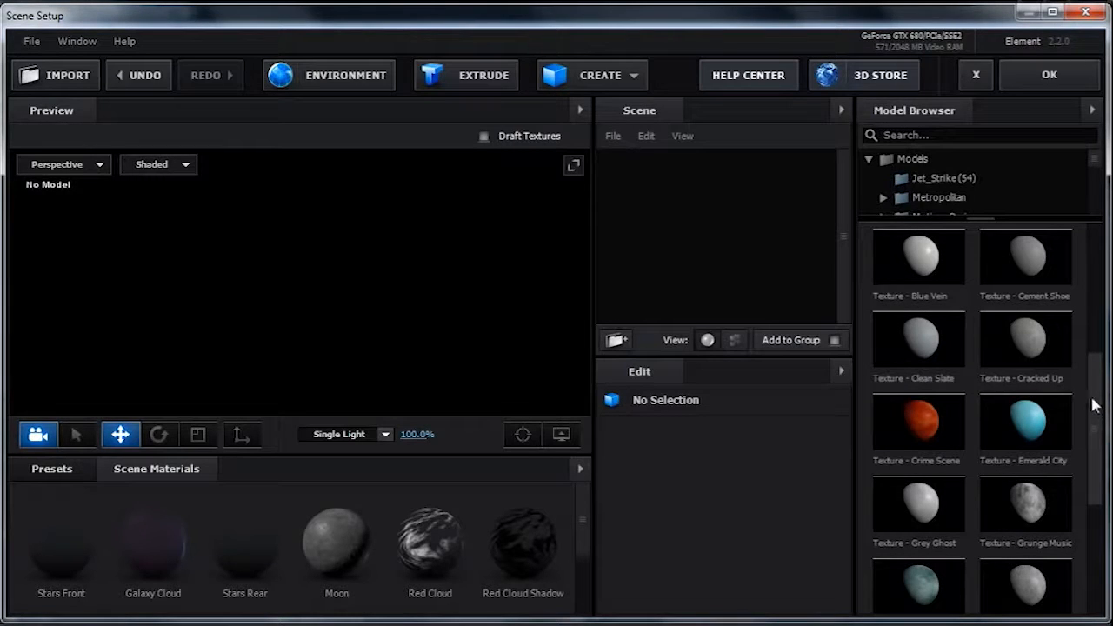
pyautogui.moveTo(1094, 409); pyautogui.dragTo(1102, 470)
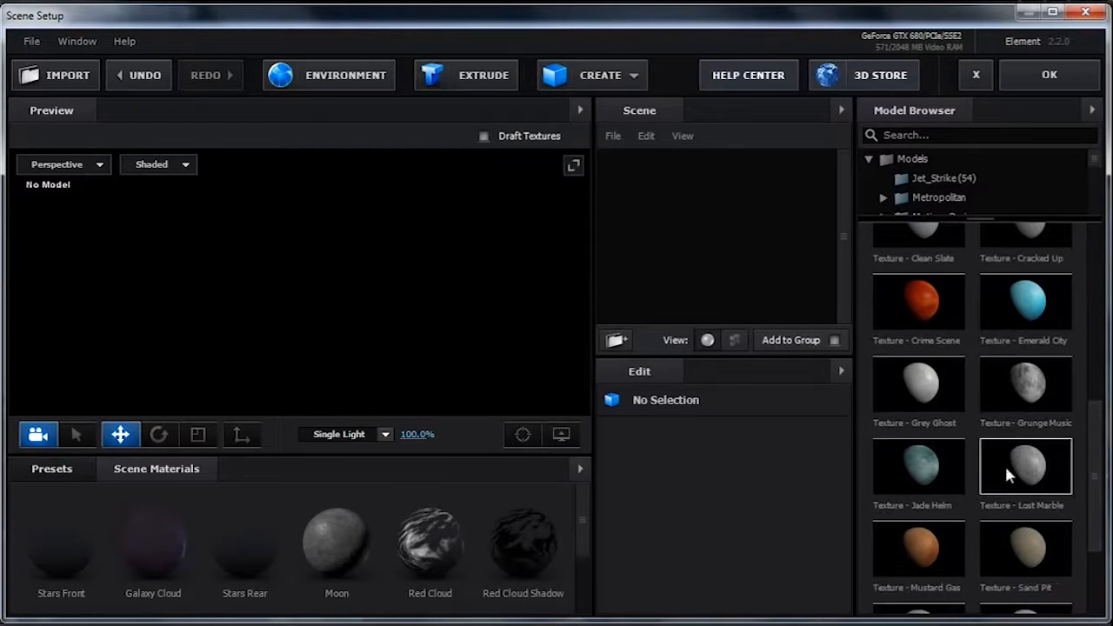
pyautogui.click(928, 476)
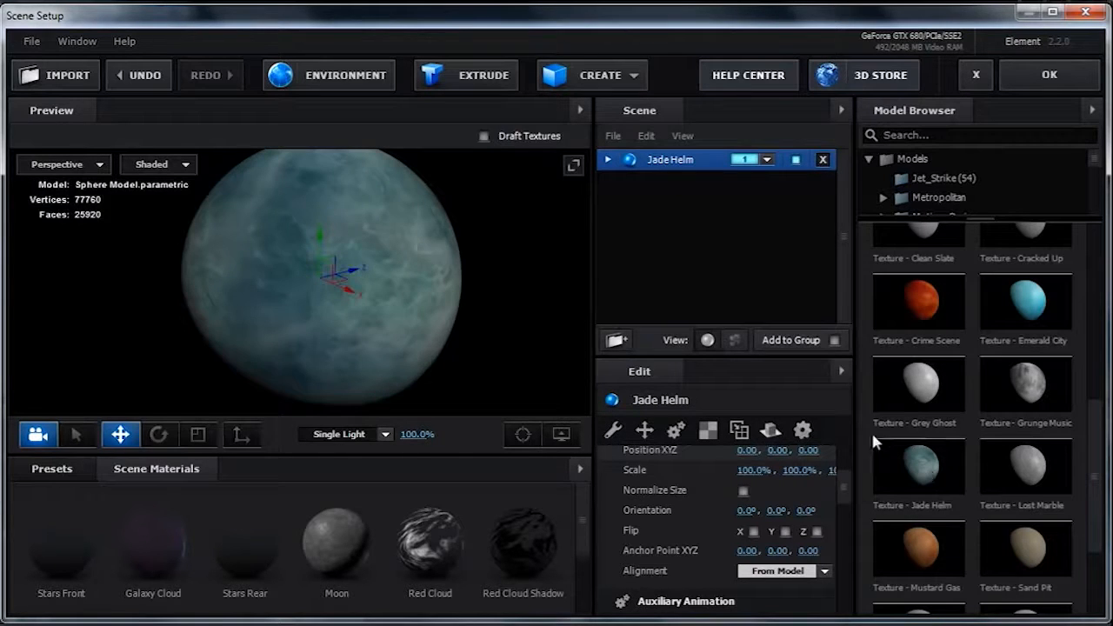
# Set the preview lighting to Dramatic and examine the Jade Helm planet's surface up close
pyautogui.scroll(-3, 461, 317)
pyautogui.moveTo(395, 329); pyautogui.dragTo(412, 391)
pyautogui.click(387, 433)
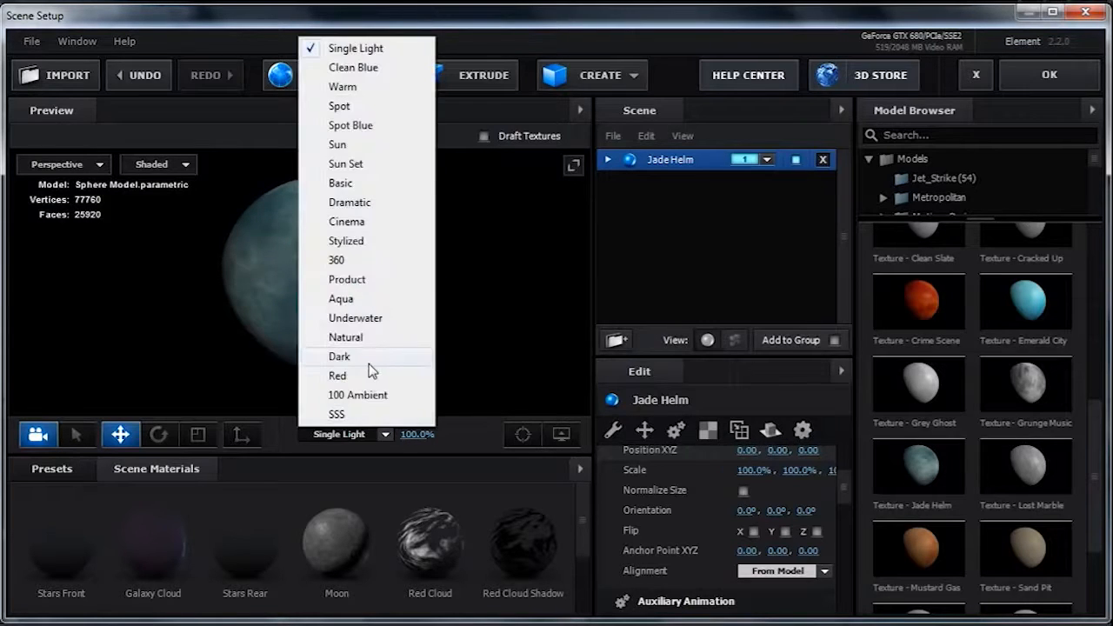
pyautogui.click(349, 201)
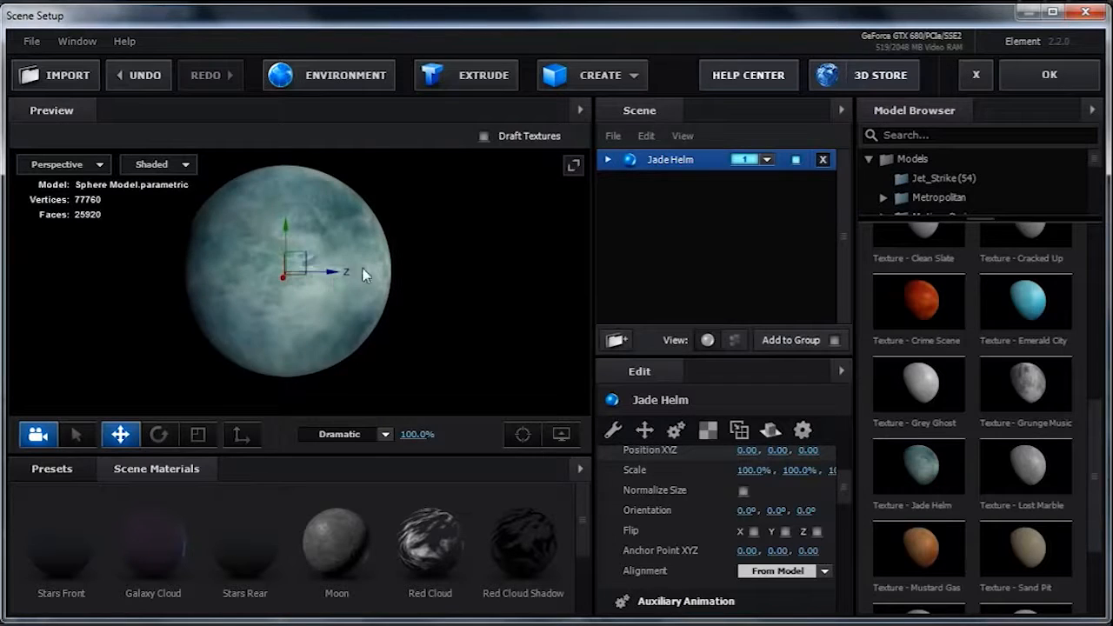
pyautogui.scroll(4, 424, 268)
pyautogui.moveTo(424, 291); pyautogui.dragTo(499, 264)
pyautogui.moveTo(496, 339); pyautogui.dragTo(454, 386)
pyautogui.moveTo(479, 280); pyautogui.dragTo(524, 255)
# Remove the Jade Helm planet and load the A Galaxy Far Far Away model, then view its starfield and nebula
pyautogui.moveTo(1093, 326); pyautogui.dragTo(1094, 272)
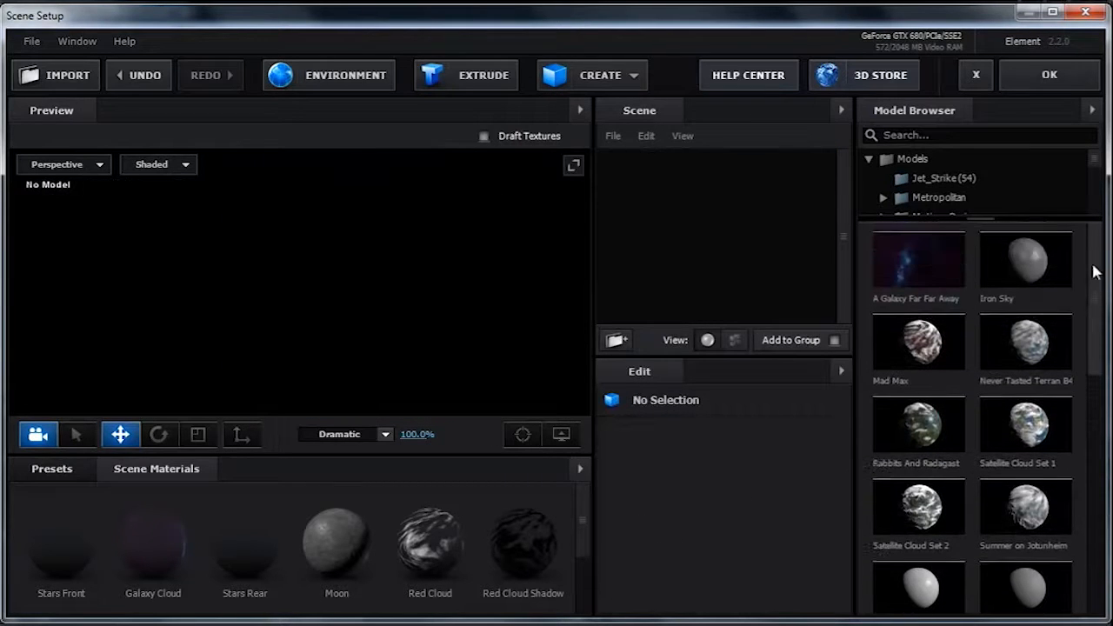
pyautogui.click(944, 269)
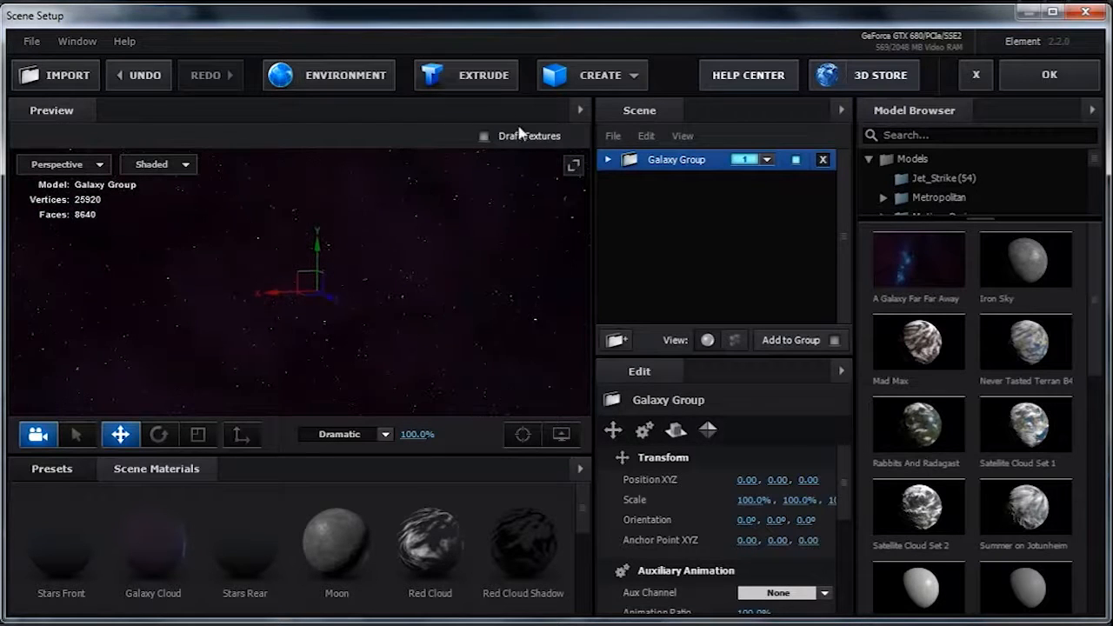
pyautogui.click(580, 110)
pyautogui.click(614, 116)
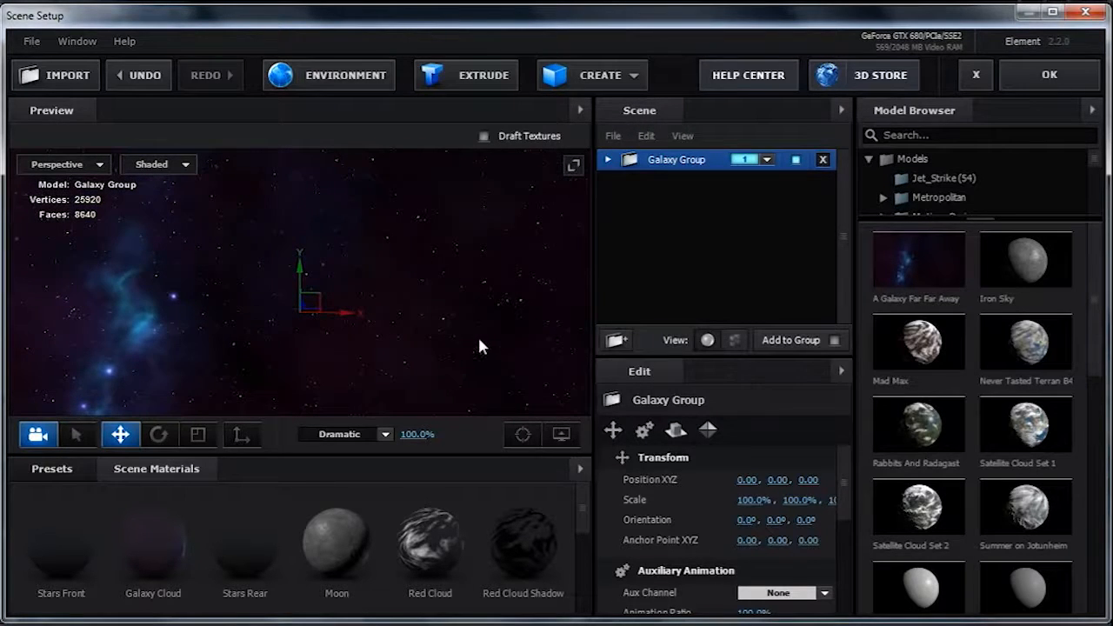
# Add the Satellite Cloud Set 1 planet to the galaxy scene and assign it to group 2
pyautogui.click(1035, 432)
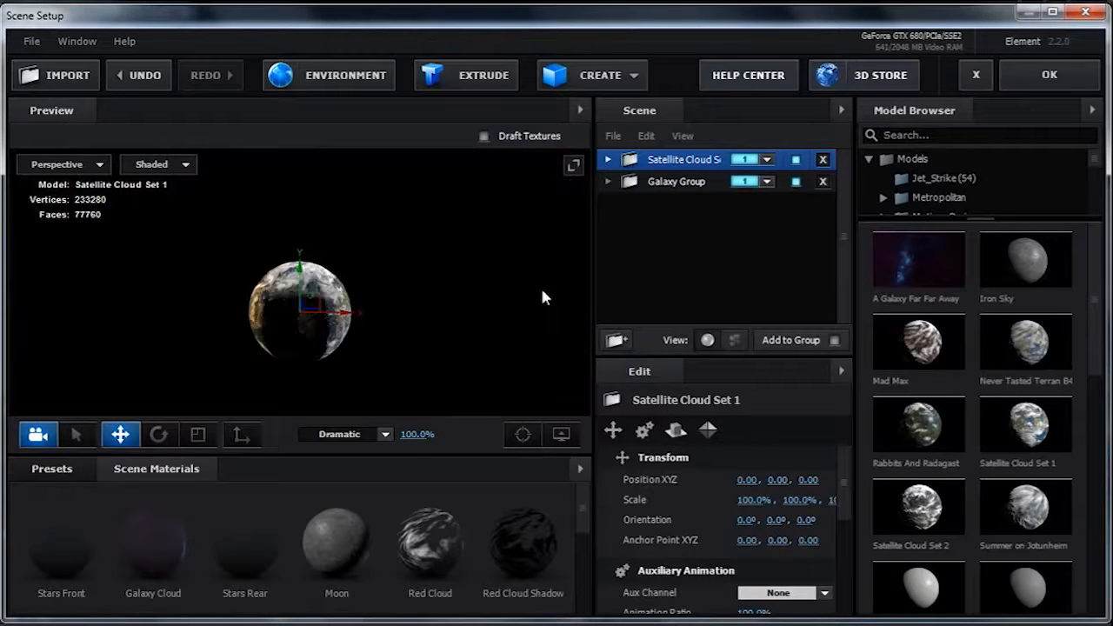
pyautogui.click(767, 159)
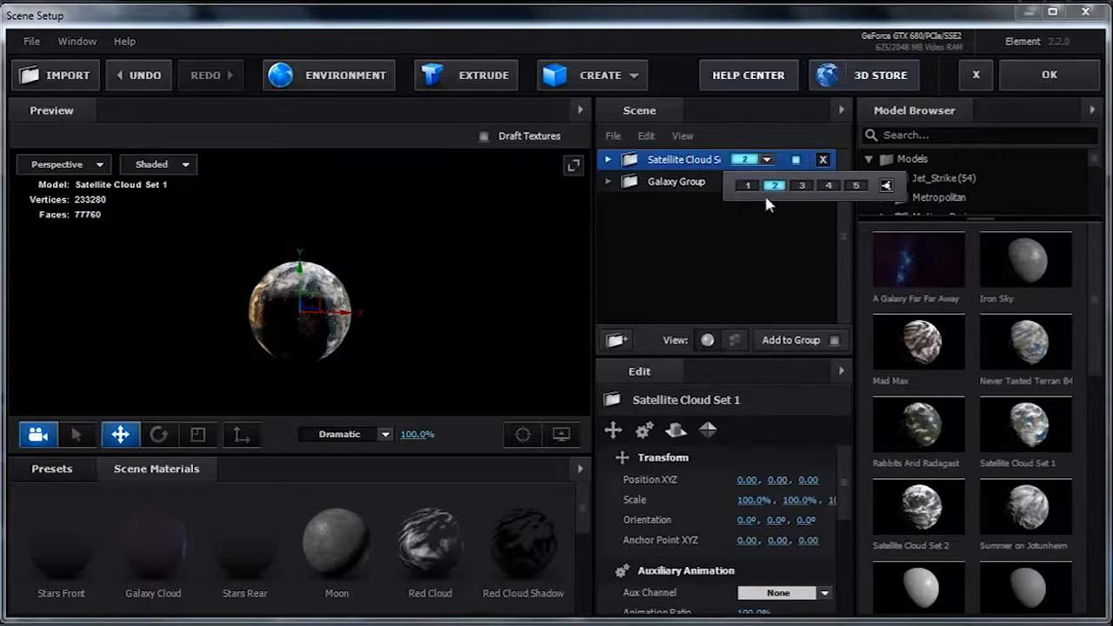
pyautogui.click(688, 276)
# Set the preview lighting to Single Light and view the Satellite Cloud Set 1 planet closer
pyautogui.click(384, 434)
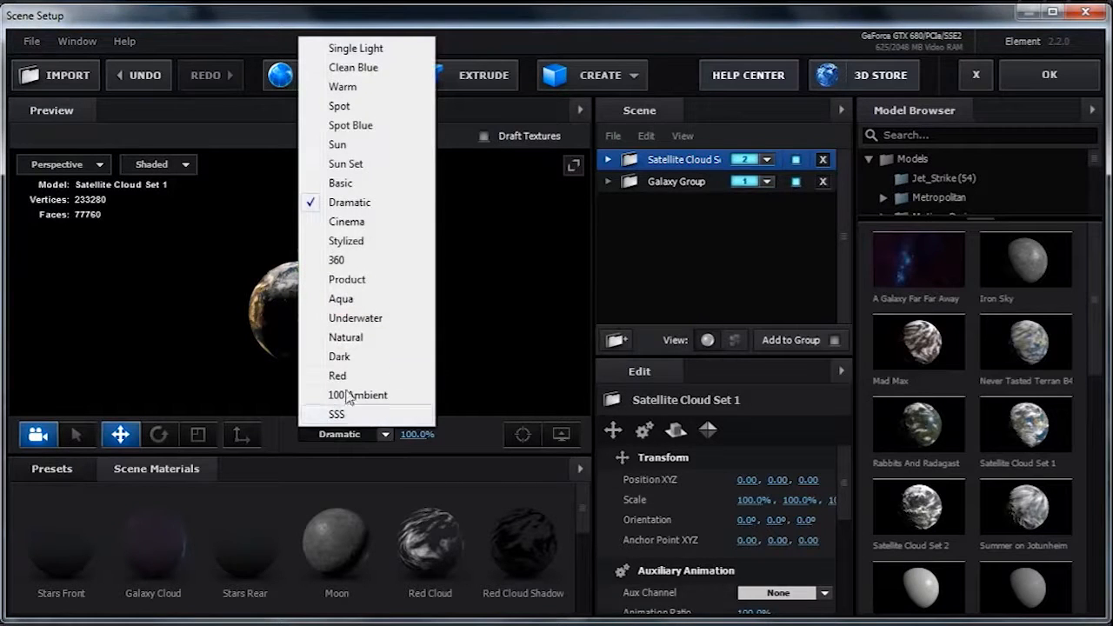
pyautogui.click(364, 49)
pyautogui.scroll(5, 387, 315)
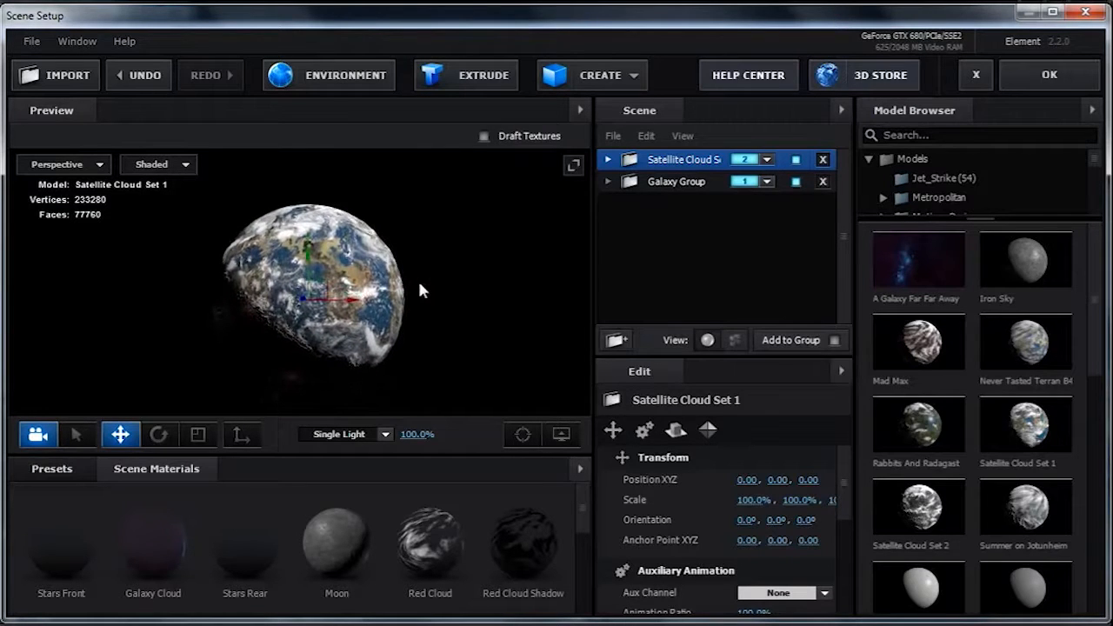
# View the Satellite Cloud Set 1 planet closer, and compare it with the Galaxy Group background on its own
pyautogui.scroll(2, 418, 290)
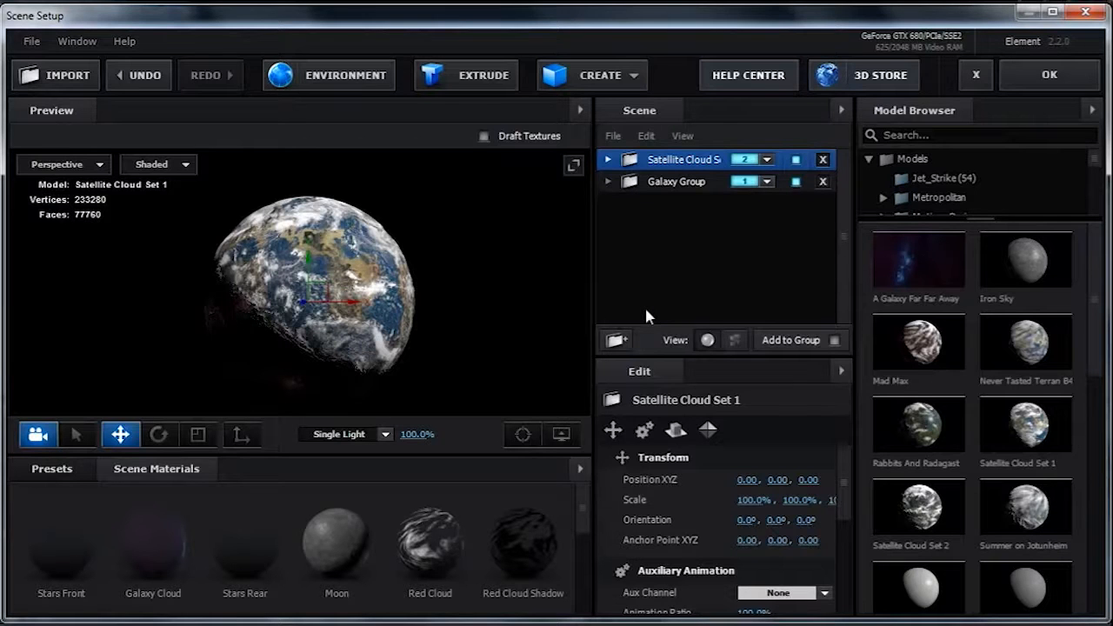
pyautogui.click(661, 186)
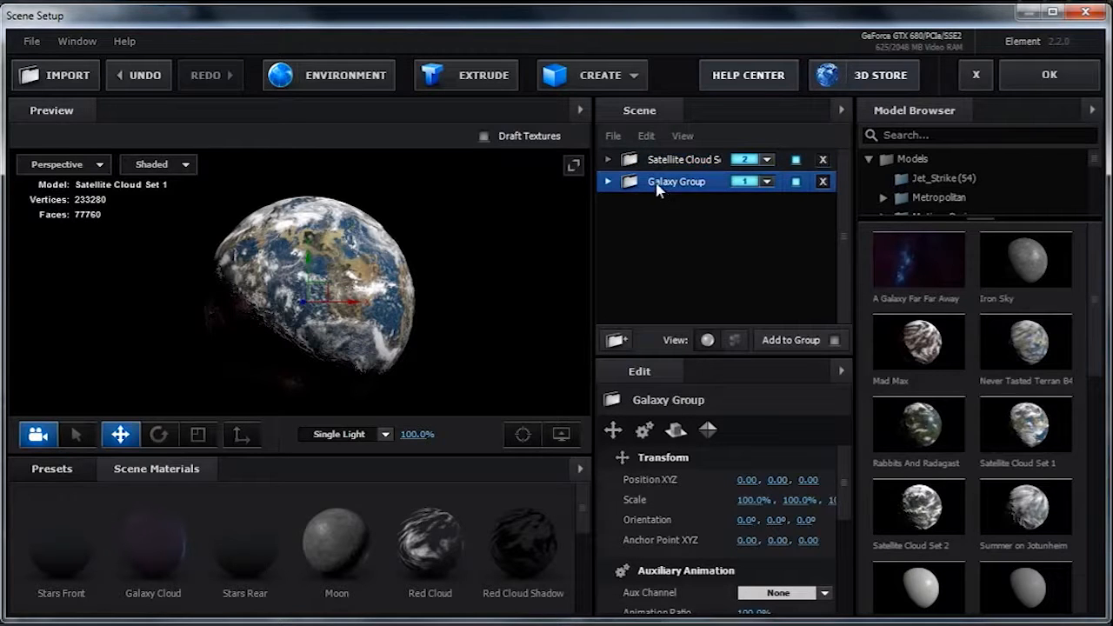
pyautogui.click(661, 160)
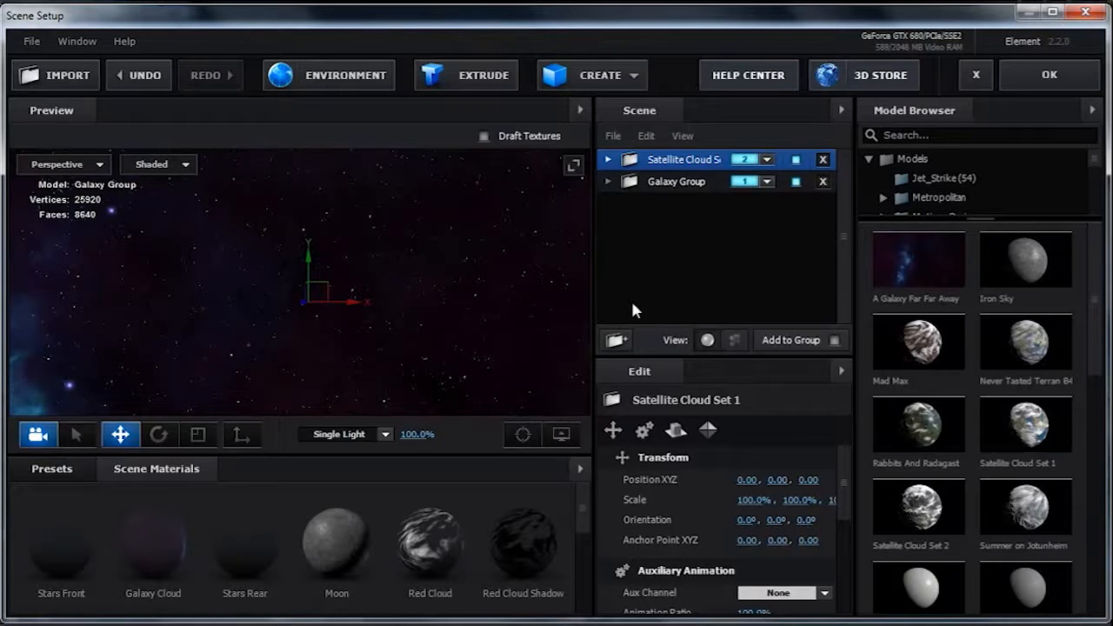
# Create a new group folder in the scene and move both the Galaxy Group and the Satellite Cloud Set 1 planet into it
pyautogui.click(622, 341)
pyautogui.moveTo(658, 183); pyautogui.dragTo(647, 296)
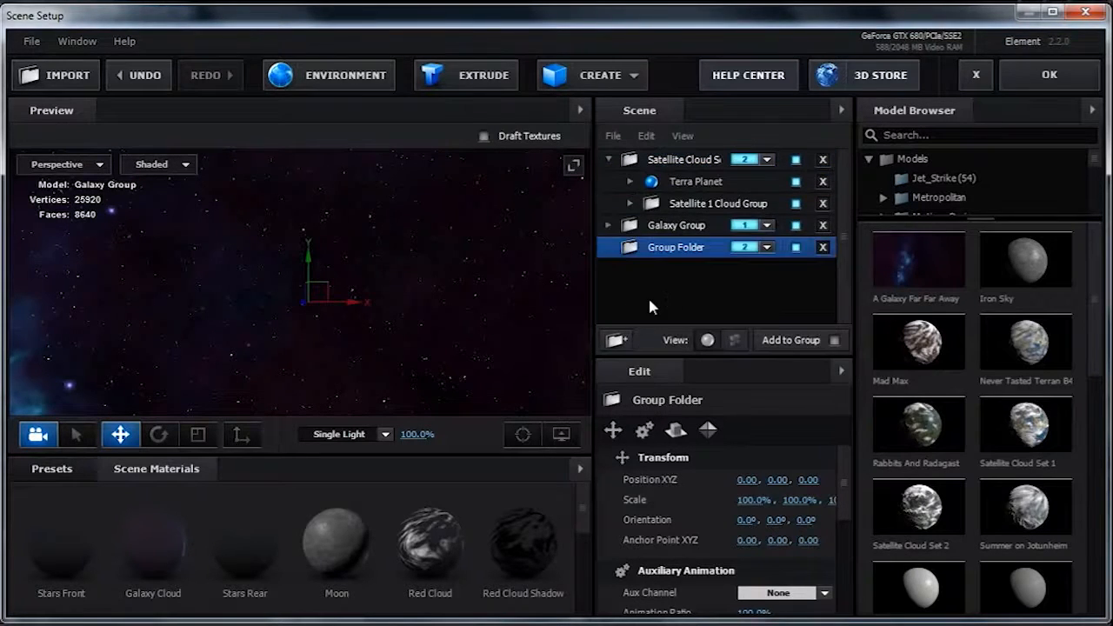
pyautogui.click(608, 160)
pyautogui.moveTo(663, 182); pyautogui.dragTo(668, 204)
pyautogui.moveTo(665, 161); pyautogui.dragTo(661, 184)
pyautogui.click(608, 160)
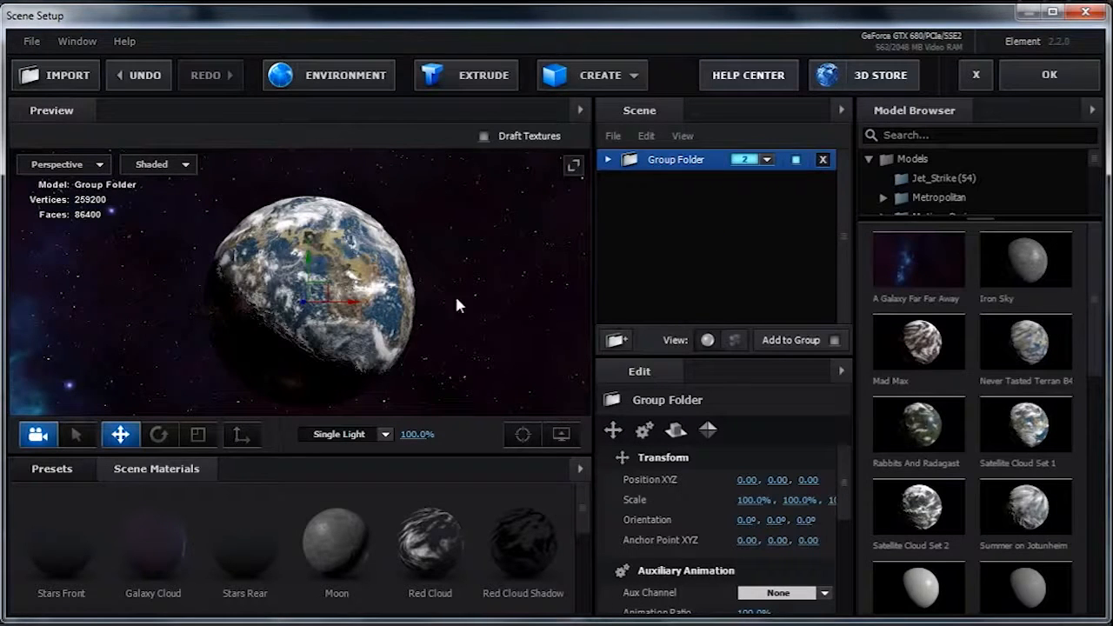
# Examine the combined planet and galaxy background from several angles, including the planet's night side and its sunlit clouds
pyautogui.moveTo(472, 283); pyautogui.dragTo(399, 295)
pyautogui.scroll(-2, 456, 298)
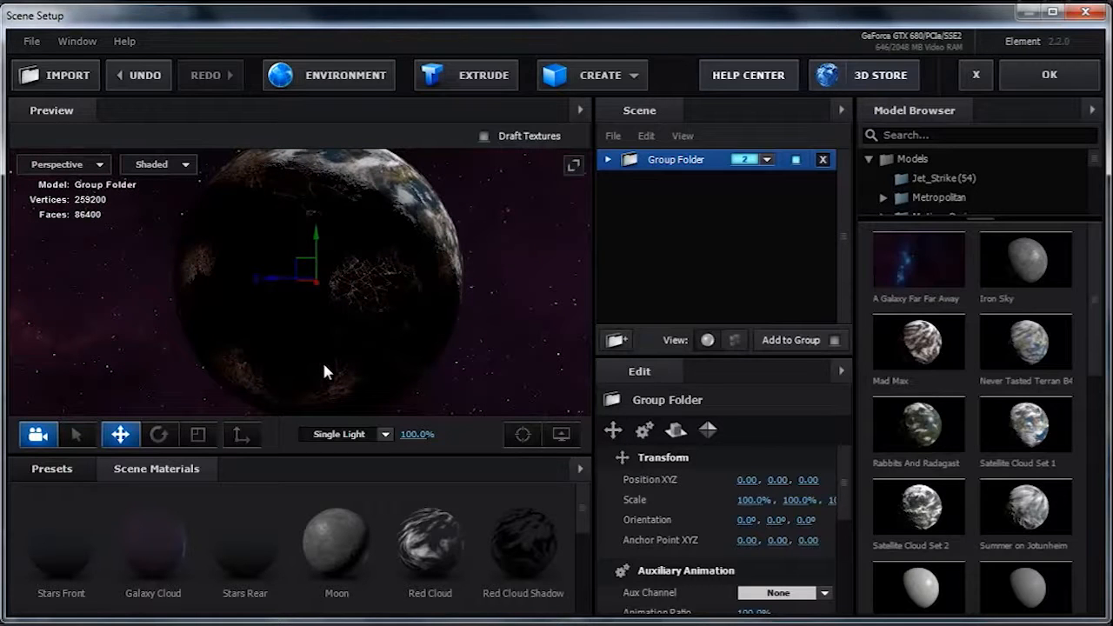
pyautogui.moveTo(349, 296); pyautogui.dragTo(287, 343)
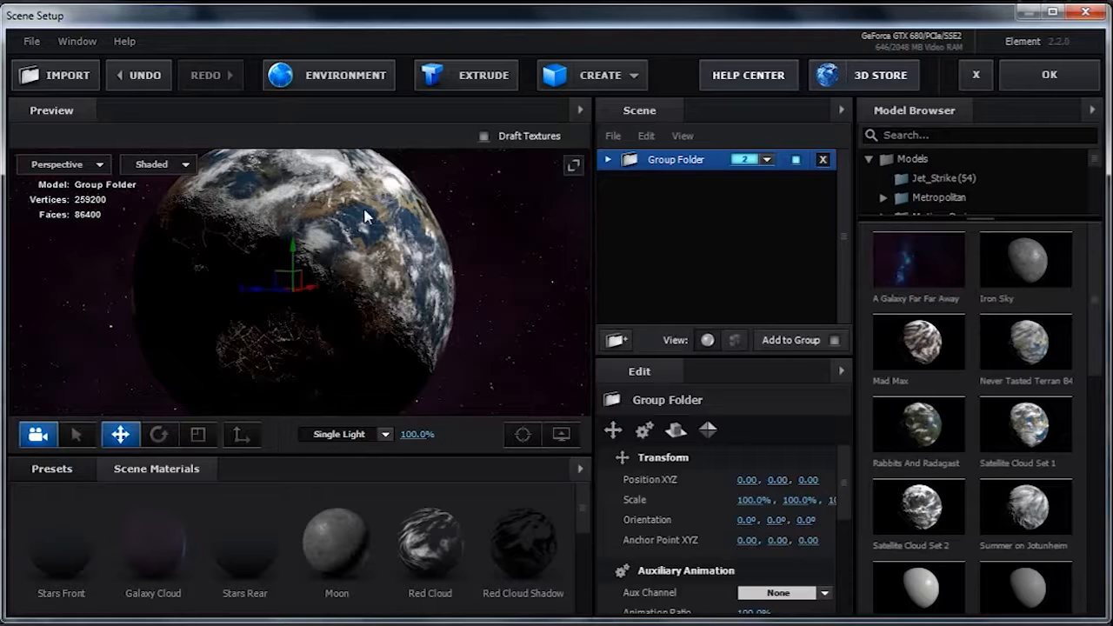
pyautogui.moveTo(360, 288); pyautogui.dragTo(333, 231)
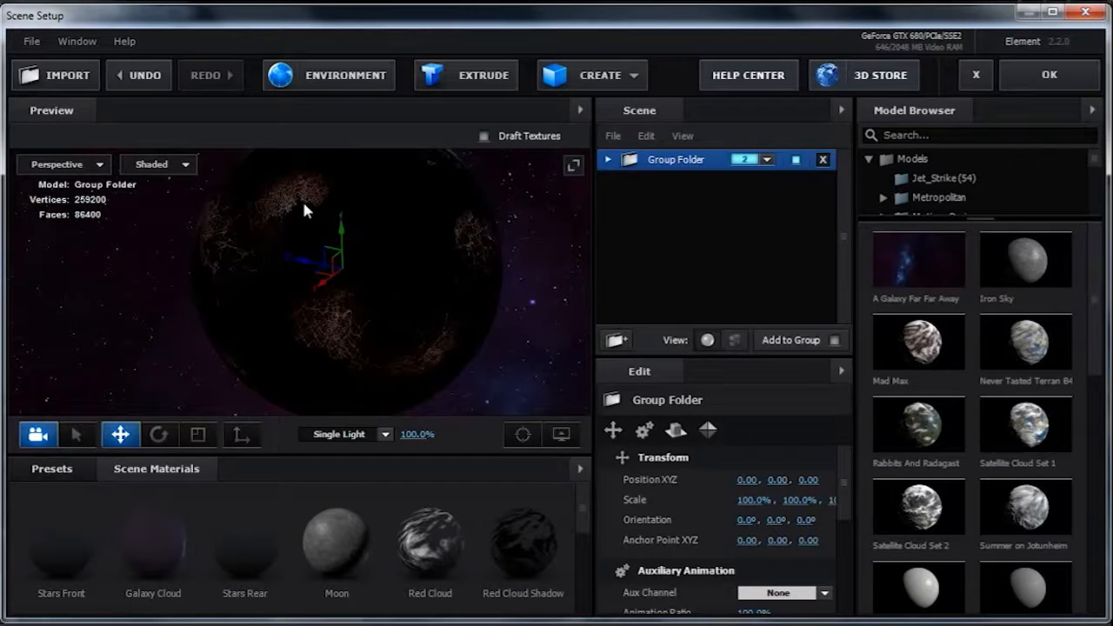
pyautogui.moveTo(416, 218); pyautogui.dragTo(305, 285)
pyautogui.moveTo(375, 267); pyautogui.dragTo(400, 315, button='right')
pyautogui.moveTo(400, 315); pyautogui.dragTo(366, 313)
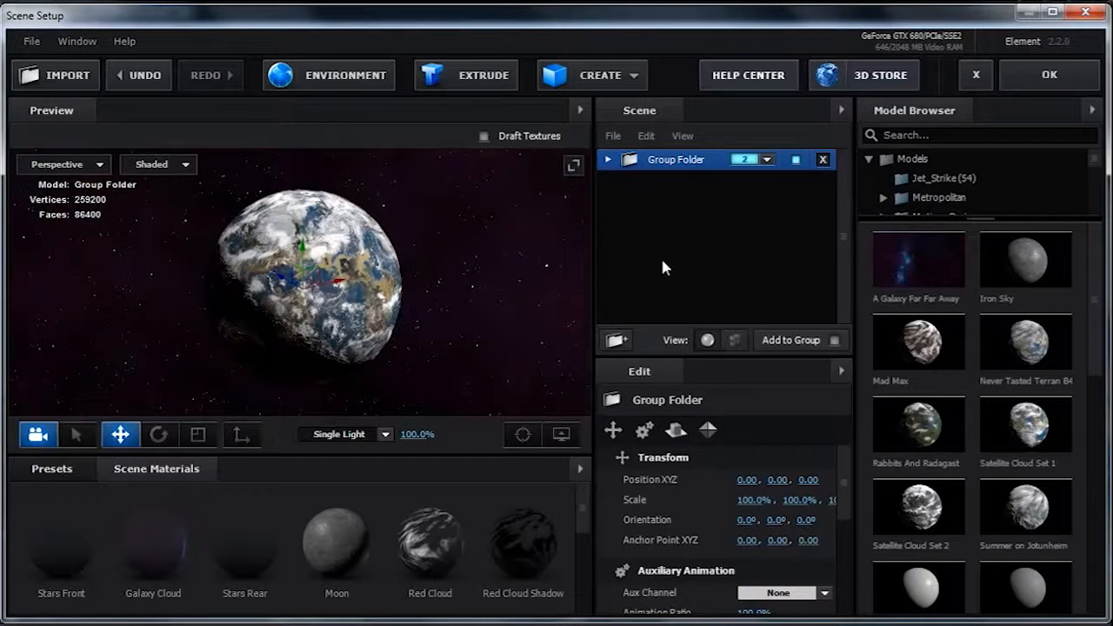